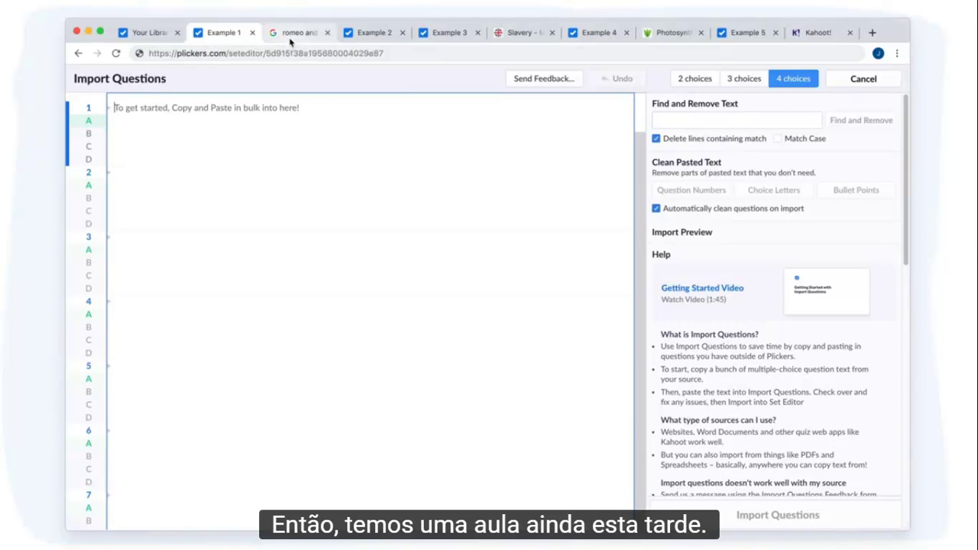
Open the OlyPen Romeo and Juliet multiple choice page from the Google results and copy all 50 questions
left_click(293, 34)
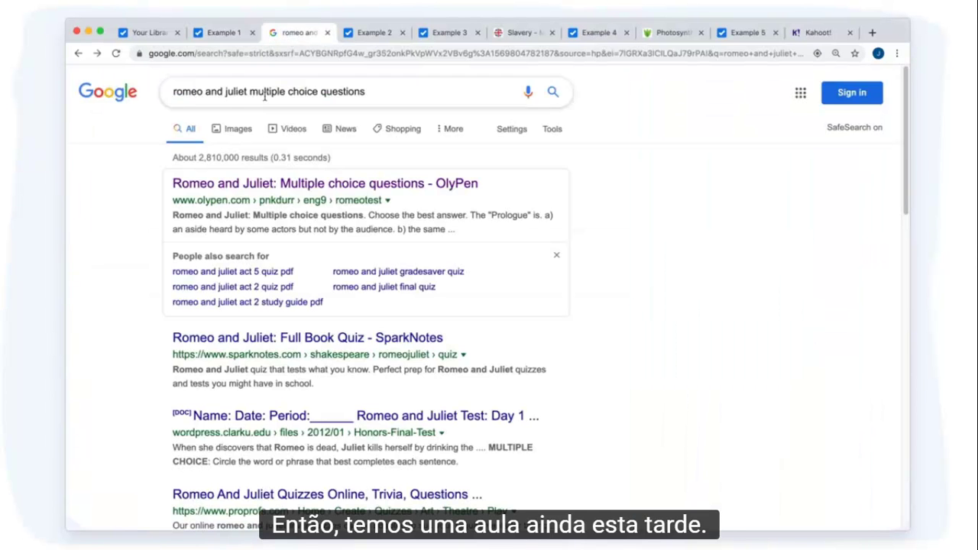
left_click(257, 189)
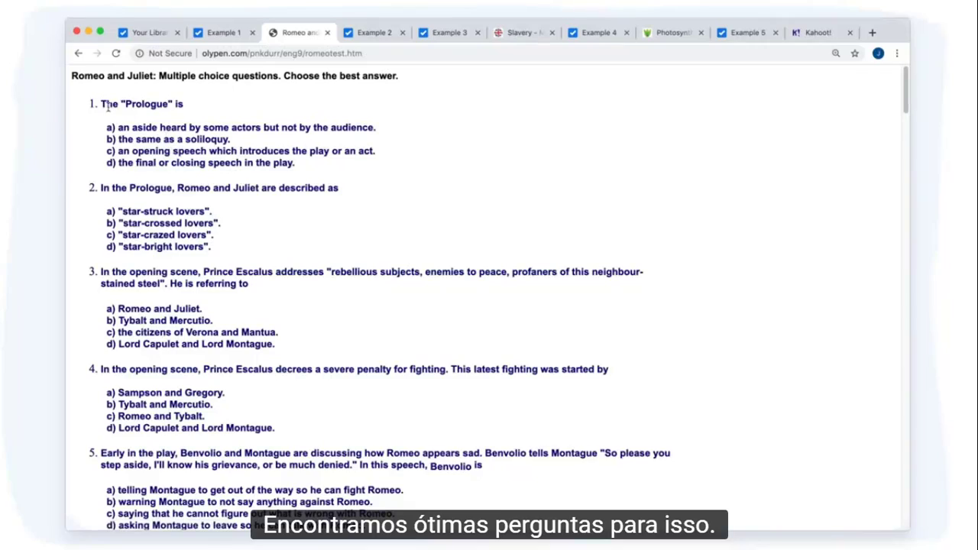
left_click_drag(102, 106, 241, 258)
scroll(241, 257, "down", 9)
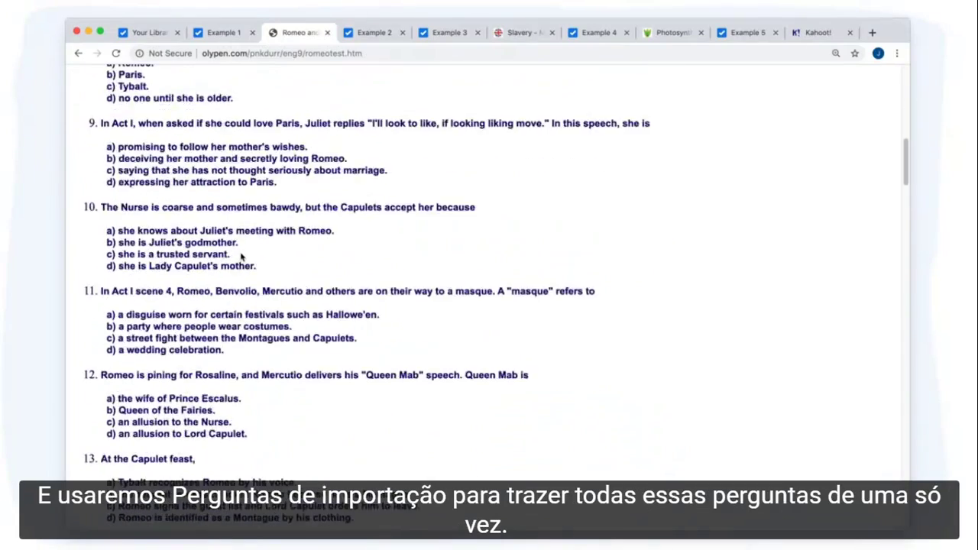
scroll(242, 257, "down", 20)
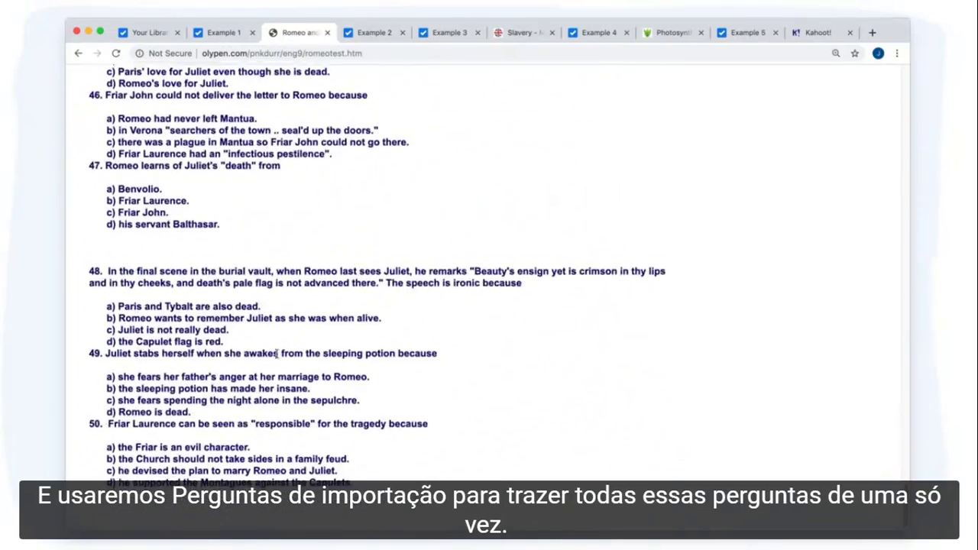
scroll(277, 353, "up", 1)
left_click(356, 491, "shift")
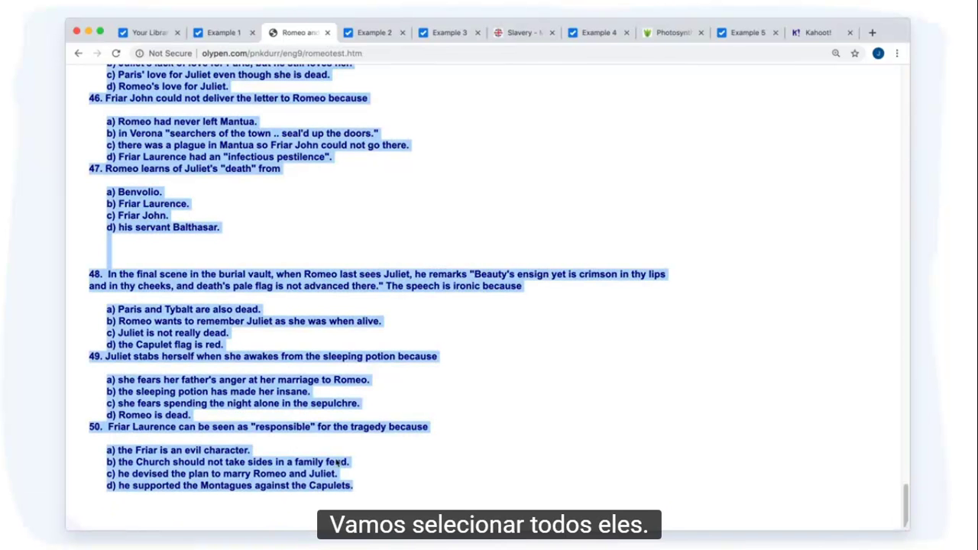
right_click(231, 283)
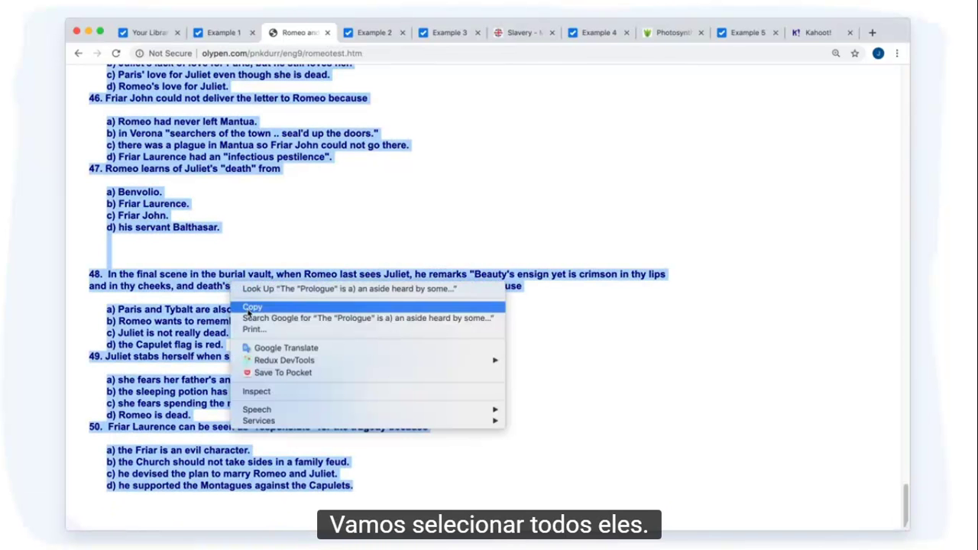
left_click(249, 308)
Paste the copied Romeo and Juliet questions into Example 1's question import and look through the pasted list
left_click(232, 33)
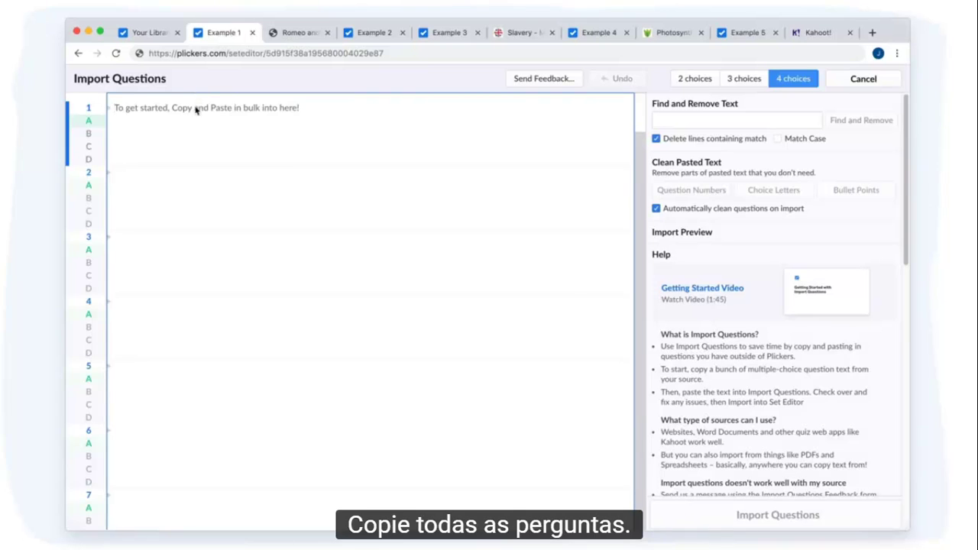
right_click(196, 110)
left_click(217, 180)
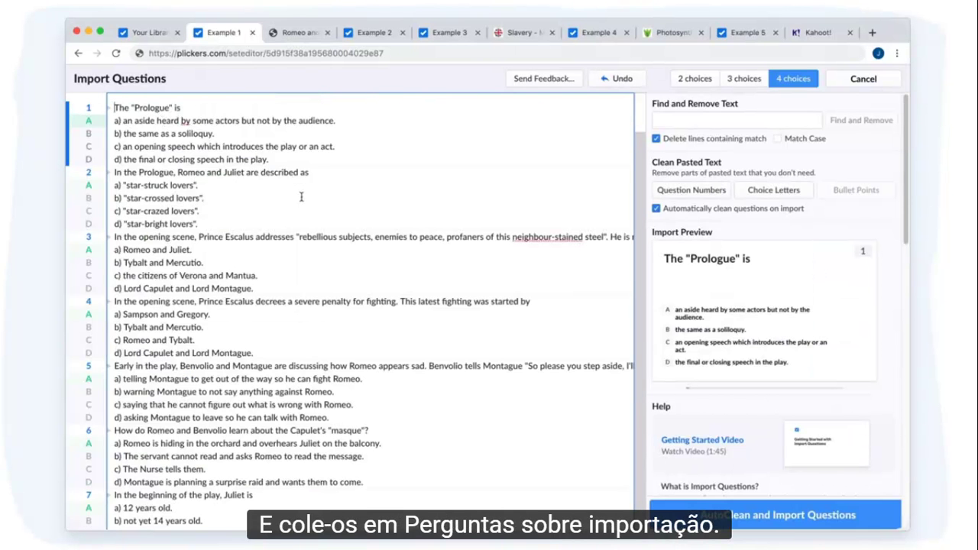
scroll(335, 314, "down", 15)
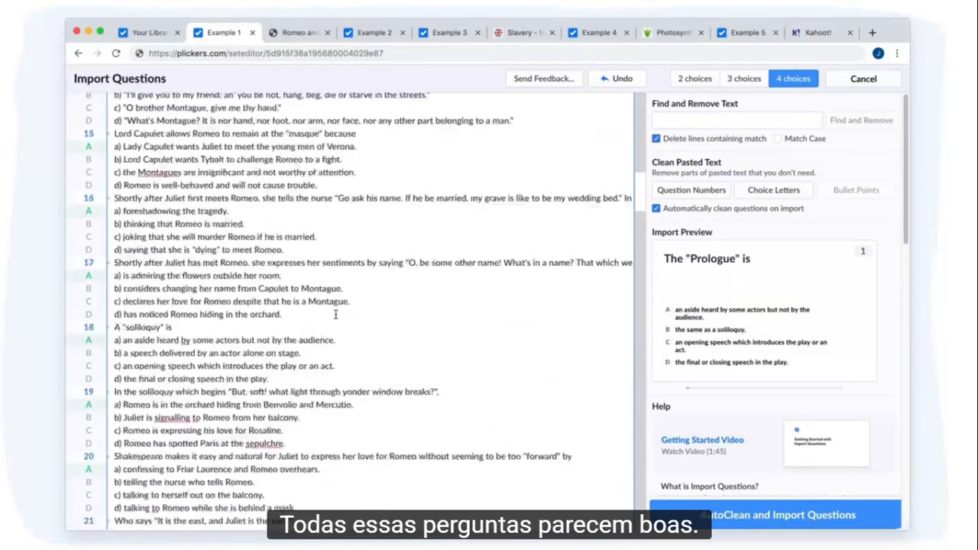
scroll(334, 314, "down", 20)
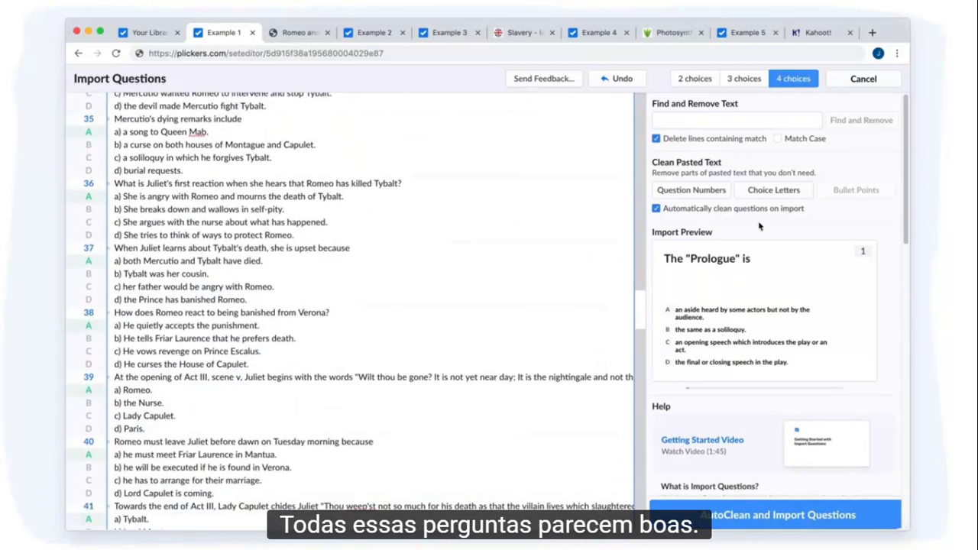
Page through the first questions in the import preview, then auto-clean and import the whole set into Example 1
left_click(854, 312)
left_click(855, 312)
left_click(854, 311)
left_click(855, 311)
left_click(855, 312)
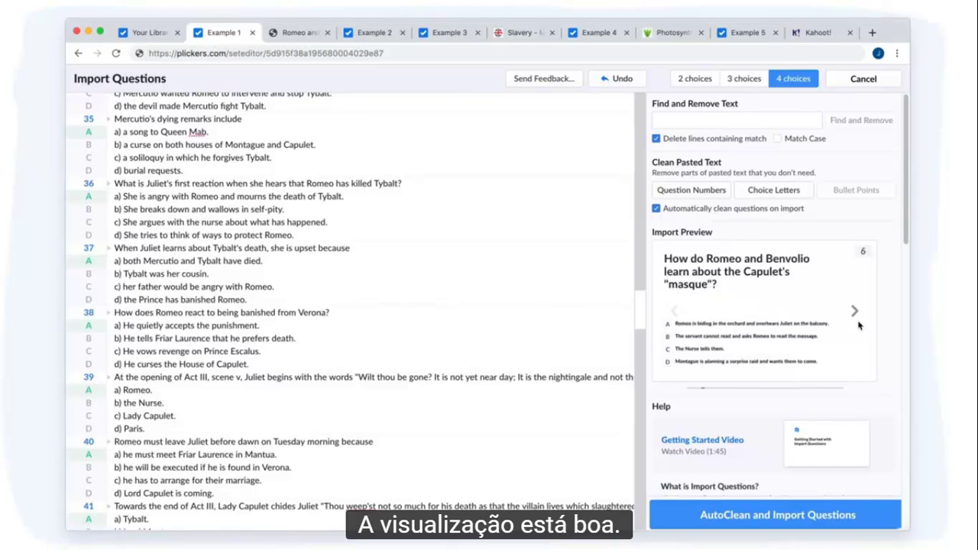
left_click(855, 312)
left_click(753, 514)
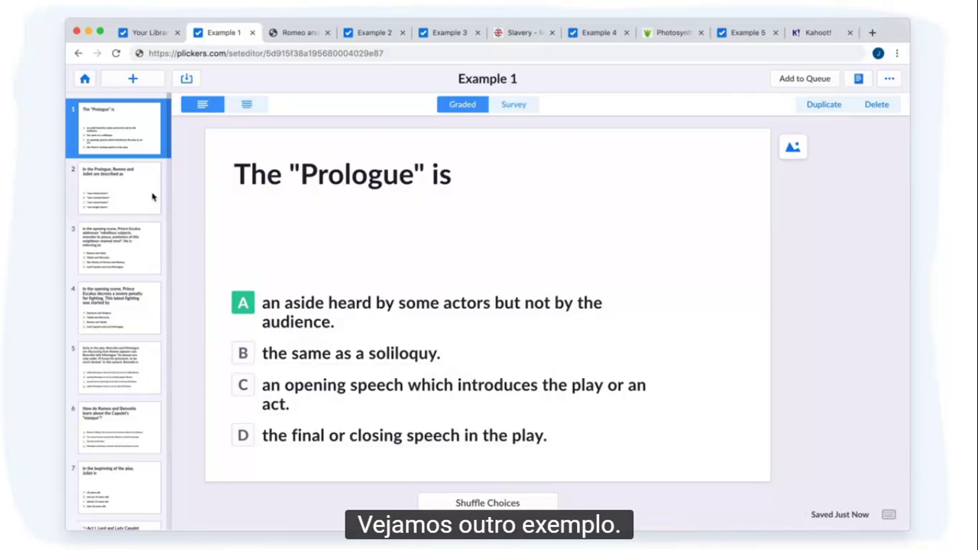
Close the Example 1 and Romeo and Juliet pages and open question import for Example 2
key("super+w")
key("super+w")
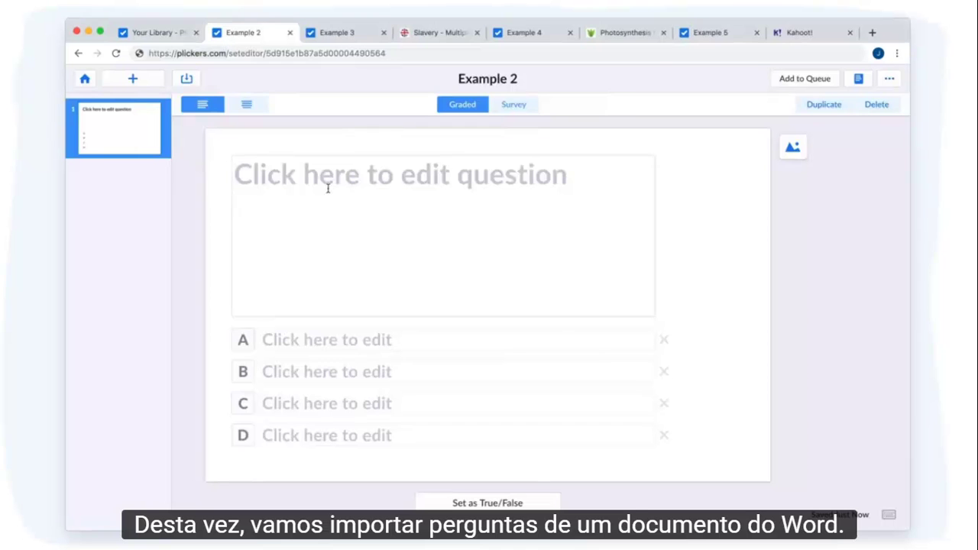
left_click(186, 79)
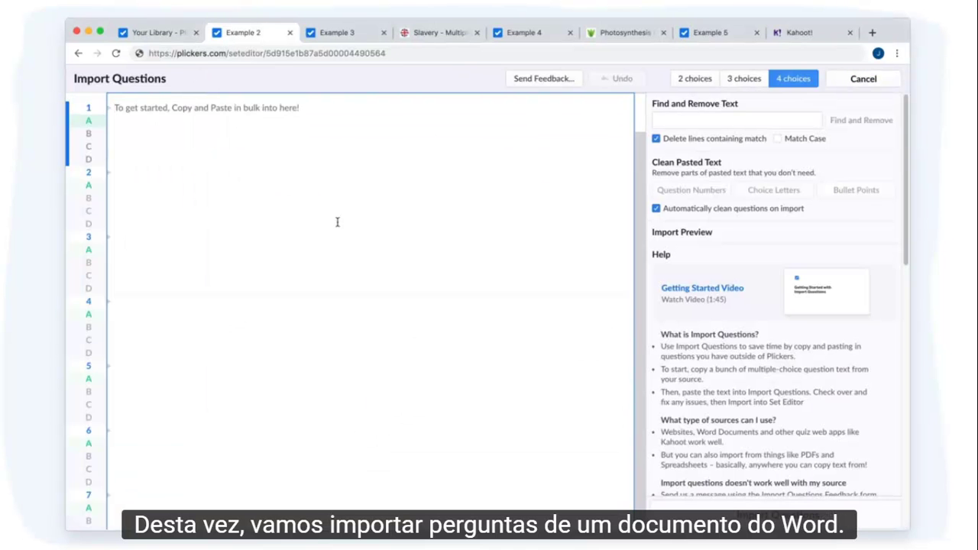
Switch to Word and copy multiple choice questions 1 to 15 from the test_WWII document
key("super+Tab")
key("super+Tab")
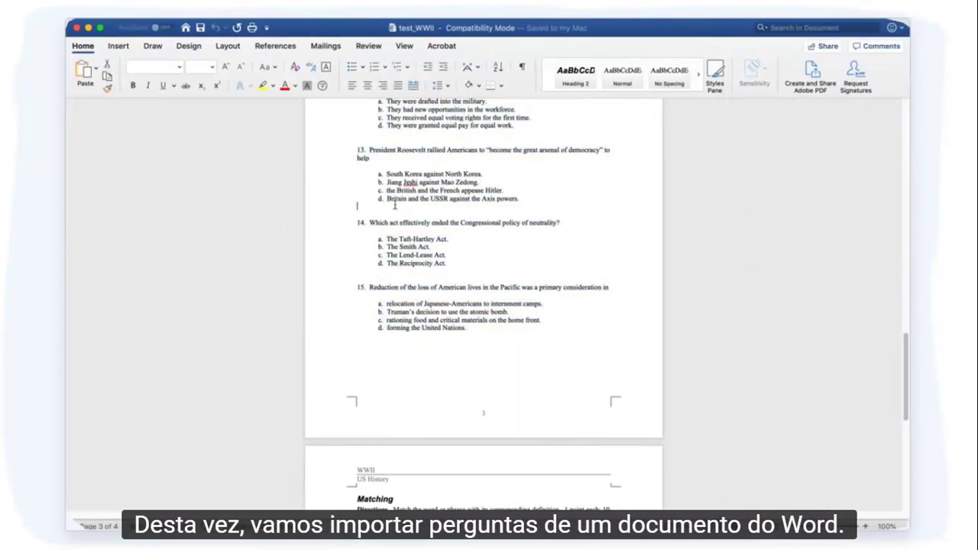
scroll(394, 204, "up", 20)
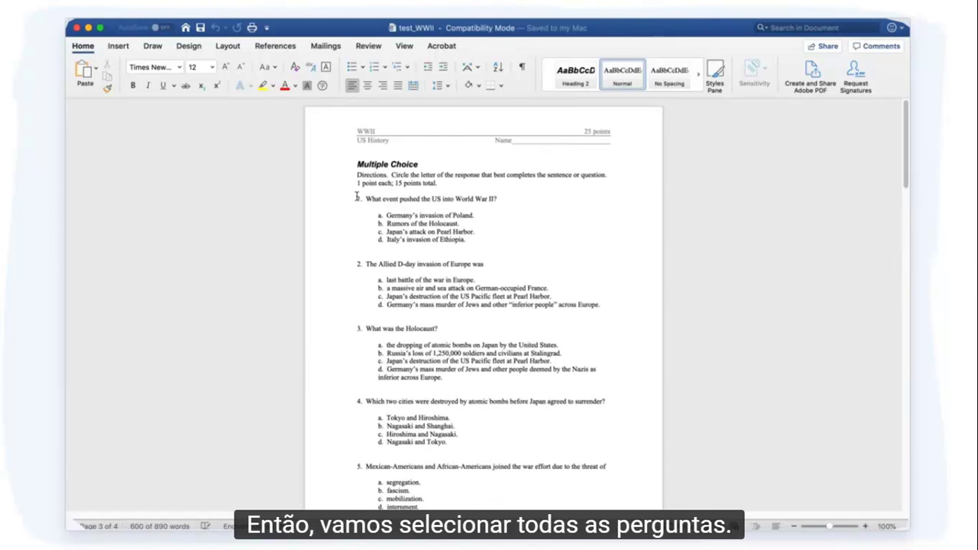
left_click_drag(356, 197, 465, 328)
scroll(467, 327, "down", 20)
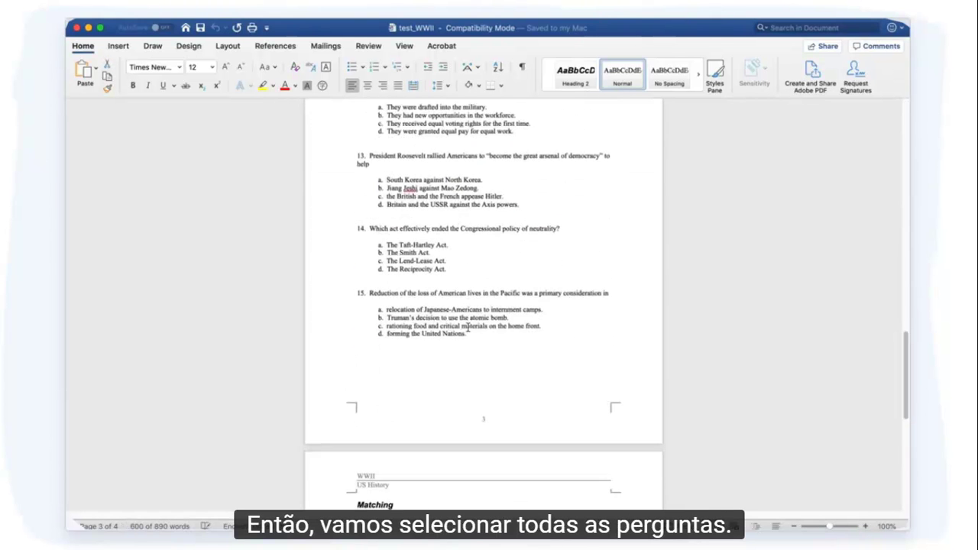
left_click(466, 326, "shift")
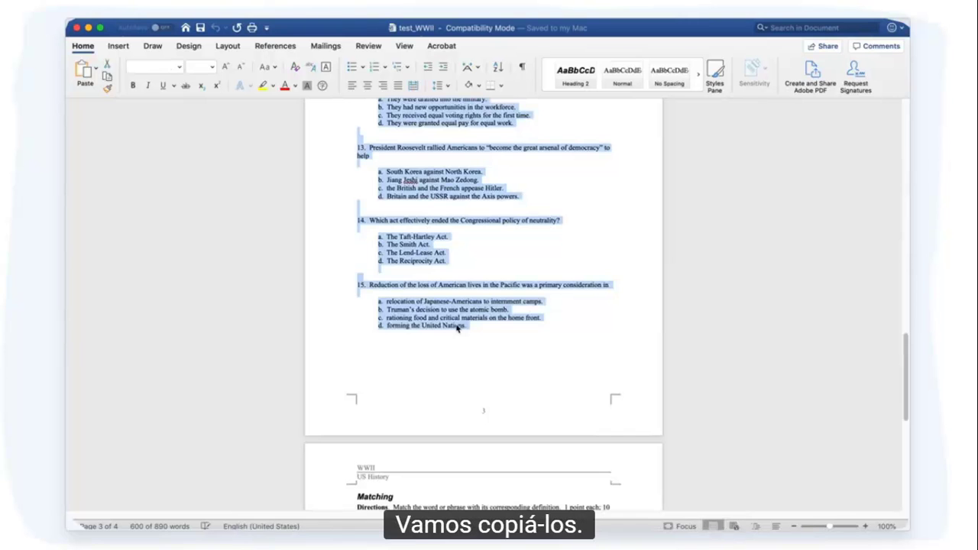
key("super+c")
Return to the browser, paste the World War II questions into Example 2's question import and preview the first four questions
key("super+Tab")
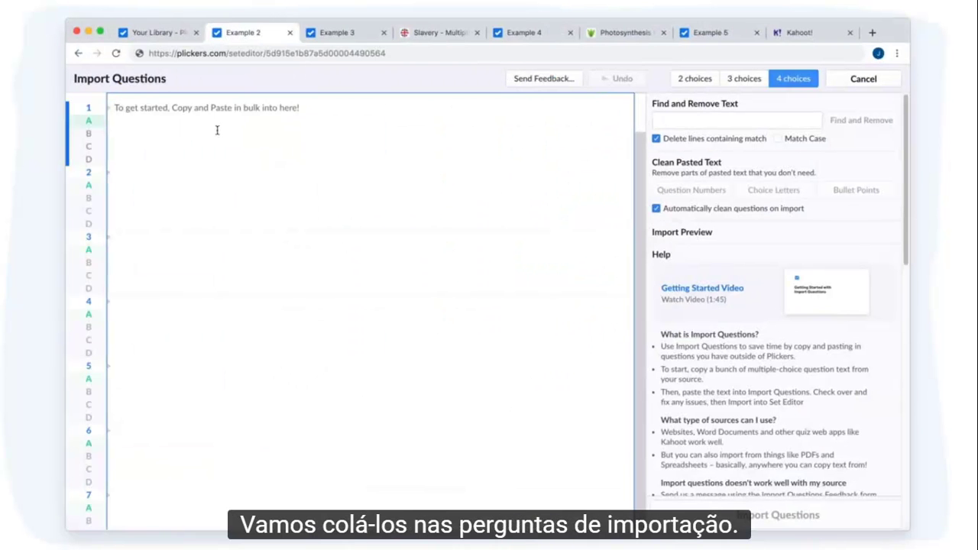
right_click(216, 129)
left_click(241, 206)
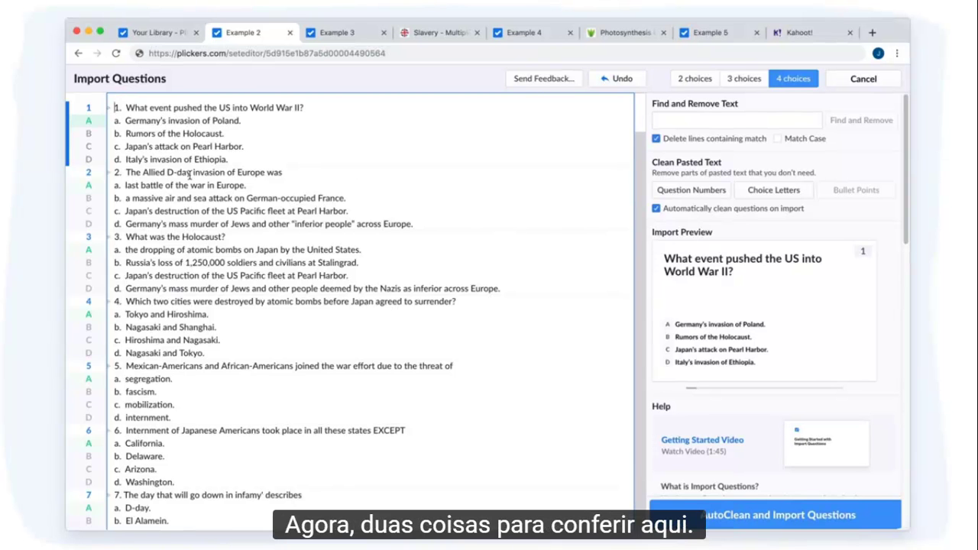
left_click(120, 108)
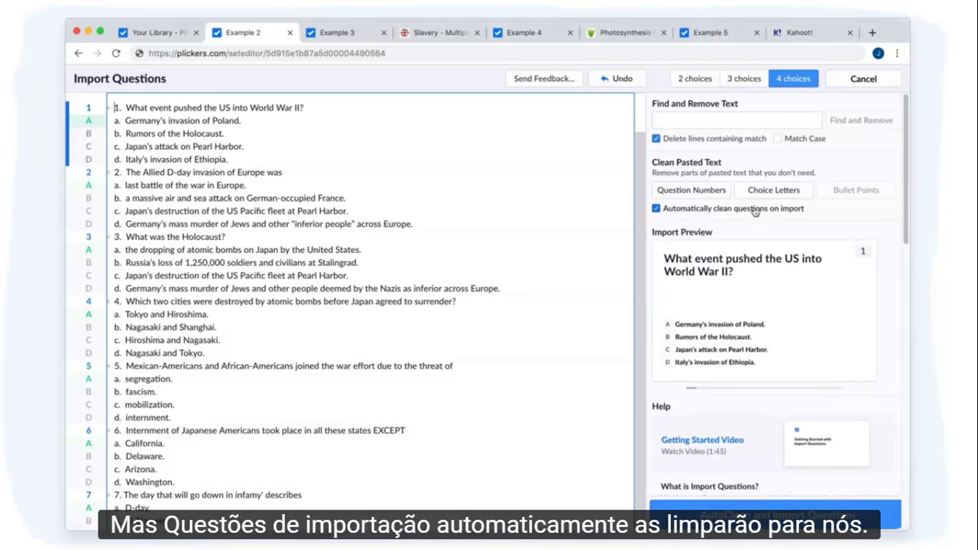
left_click(853, 313)
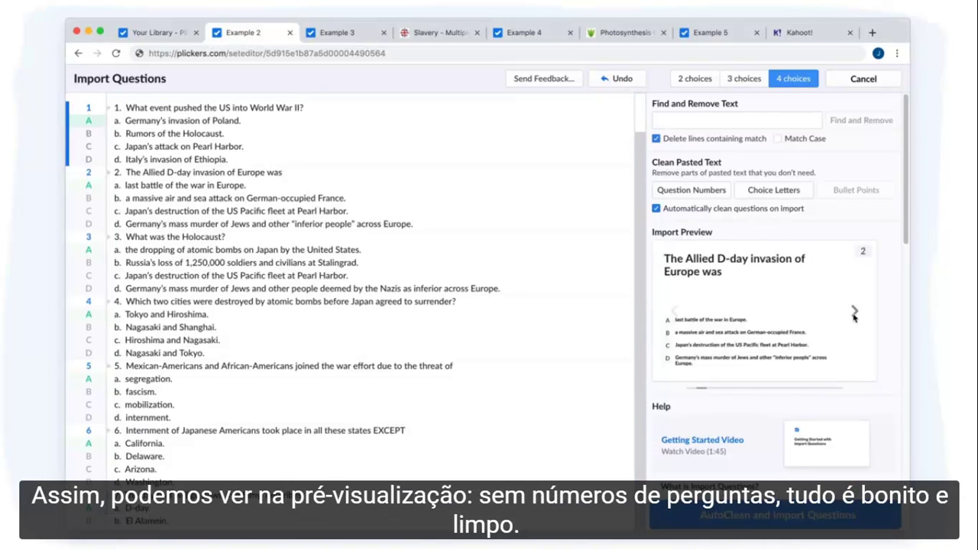
left_click(854, 313)
left_click(854, 314)
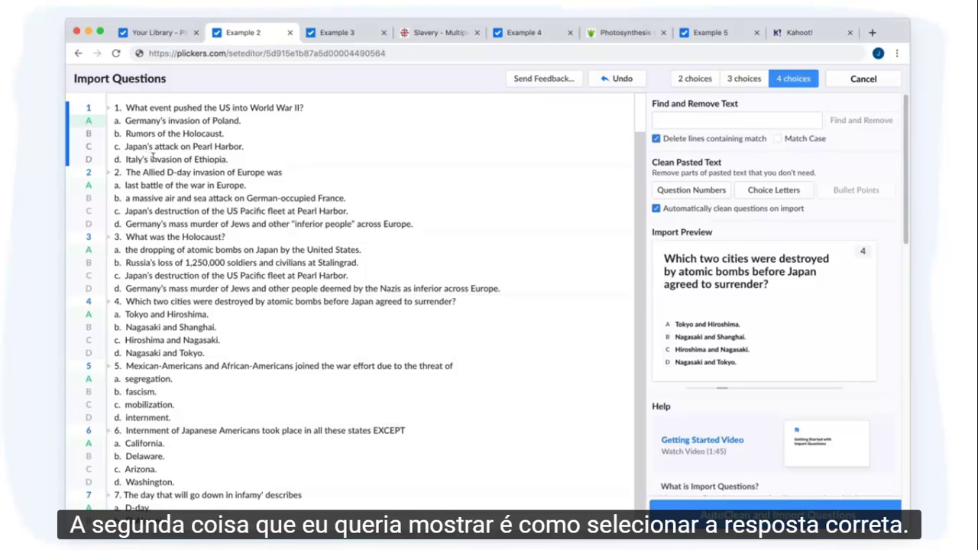
Mark the correct answers in the import list: C for question 1, B for questions 2 and 3, C for question 4
left_click(92, 149)
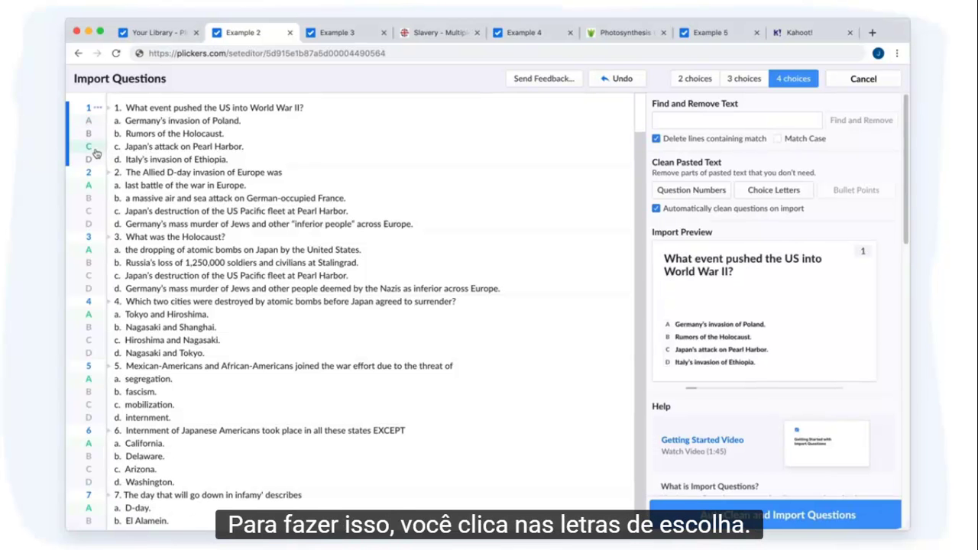
left_click(89, 198)
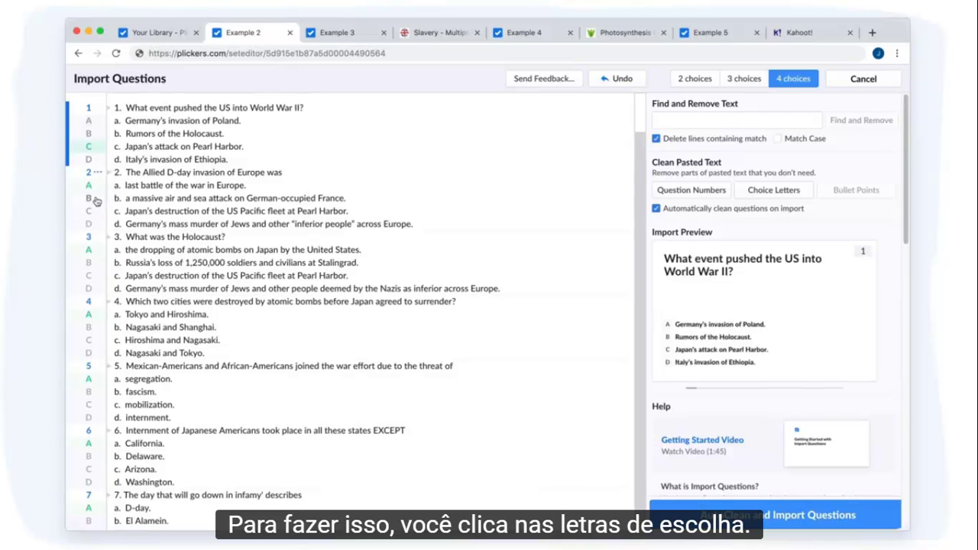
left_click(91, 264)
scroll(97, 344, "down", 2)
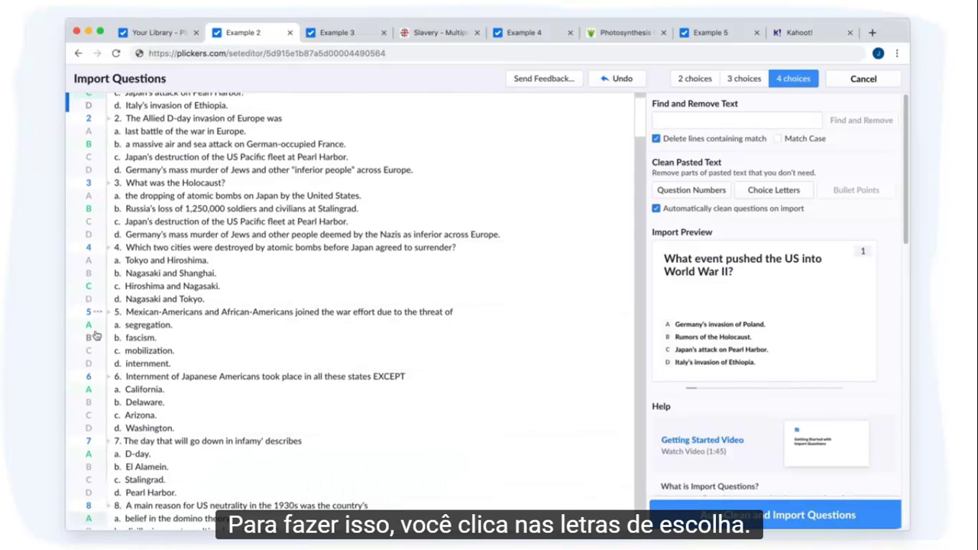
Change question 5, about Mexican-Americans and African-Americans joining the war effort, to a Survey question
left_click(89, 312)
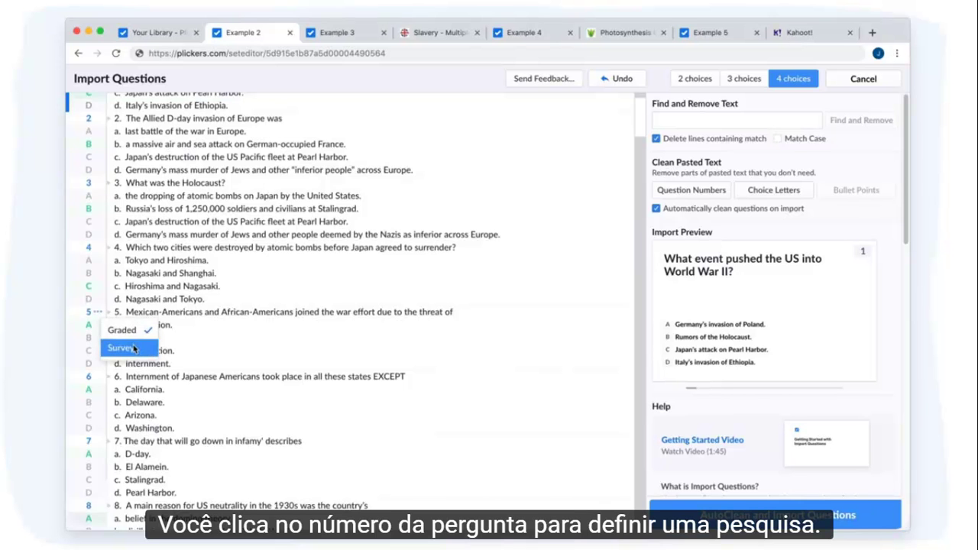
left_click(135, 349)
scroll(289, 265, "up", 2)
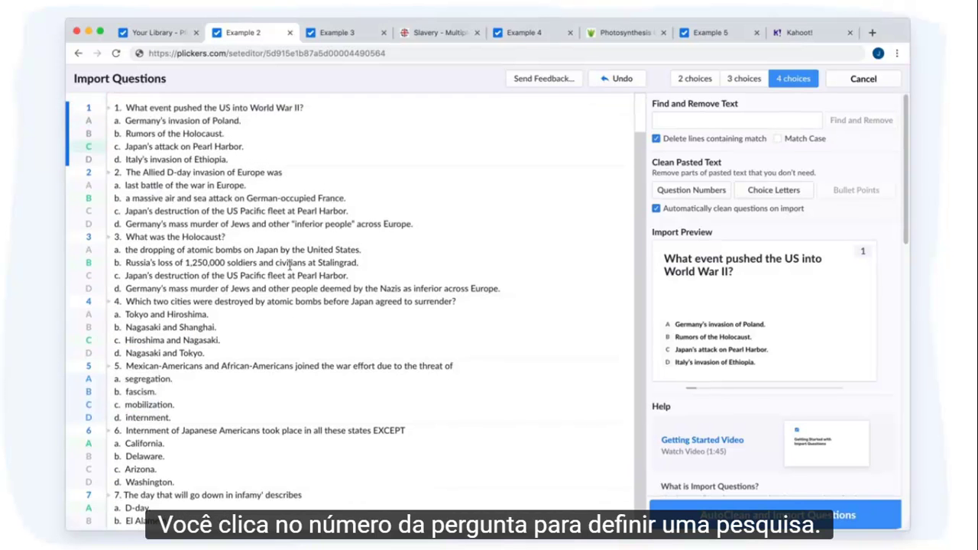
Auto-clean and import the World War II questions into Example 2, then check imported questions 2 to 4
left_click(697, 513)
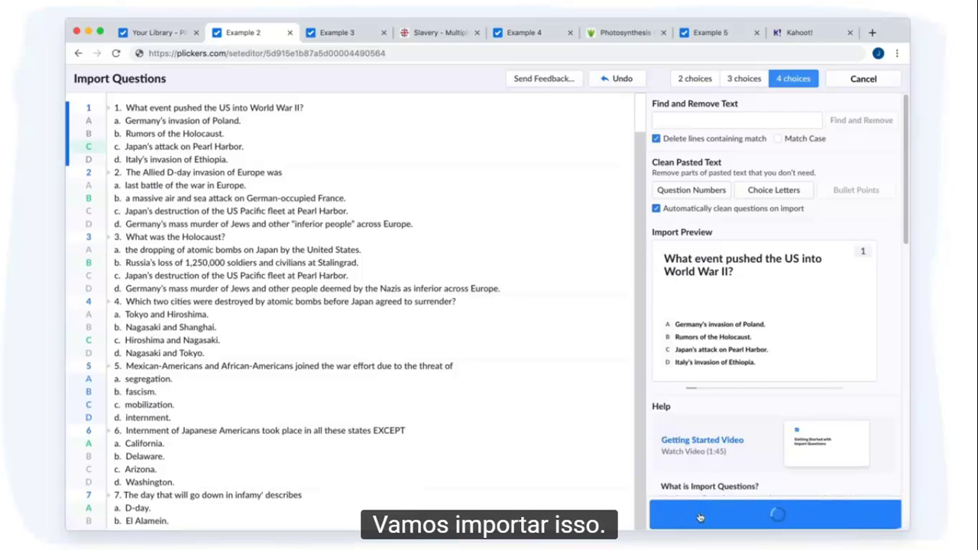
left_click(130, 208)
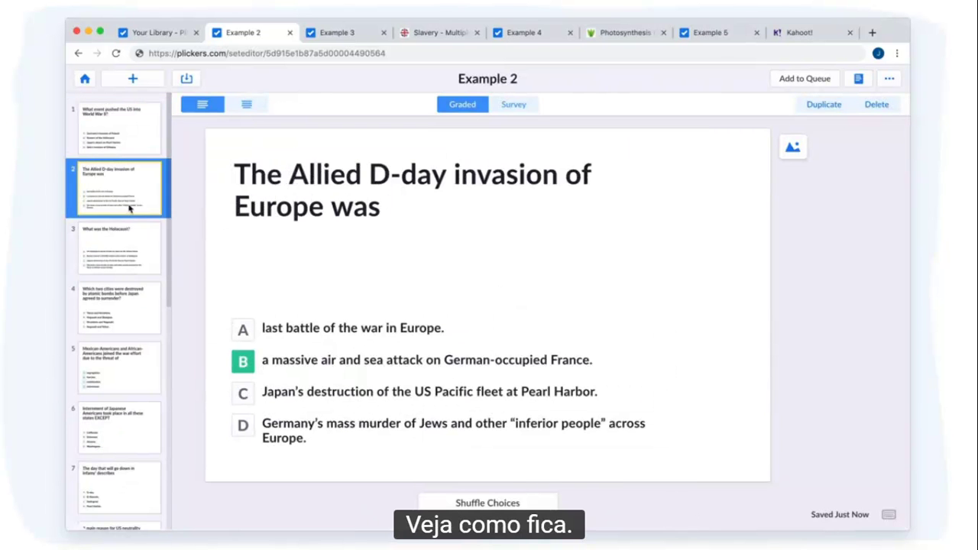
left_click(131, 259)
left_click(138, 308)
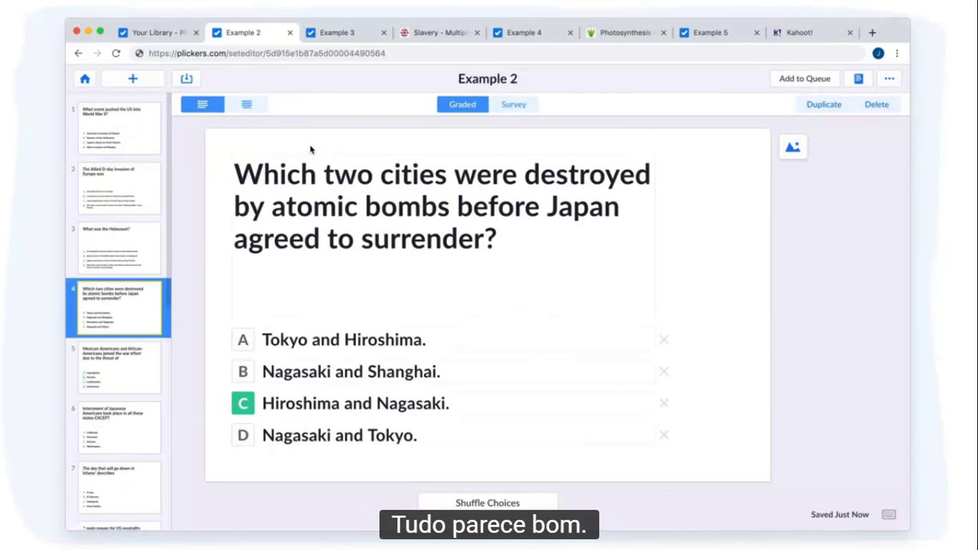
Close the Example 2 set and open question import for Example 3
left_click(289, 32)
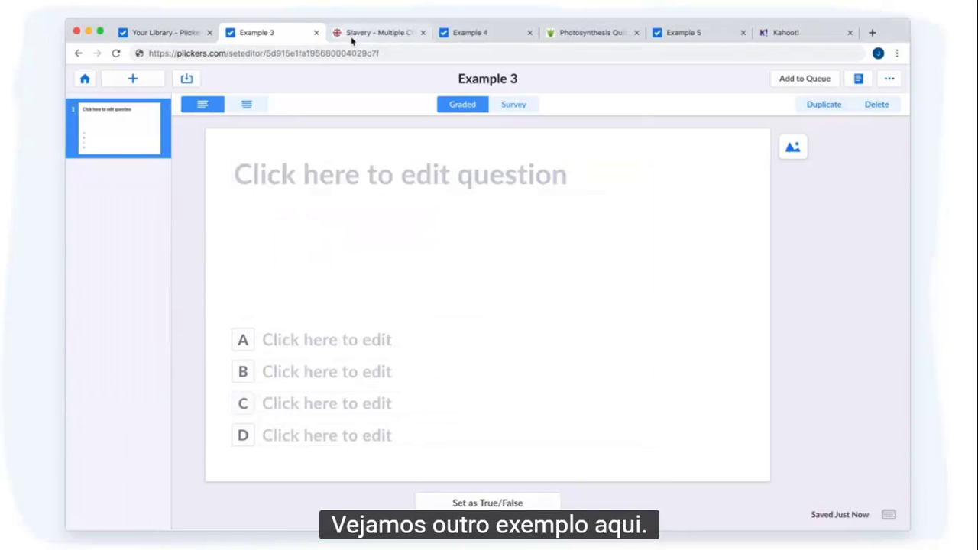
left_click(186, 78)
Copy all ten questions from the Slavery multiple choice web page and return to Example 3's question import
left_click(376, 33)
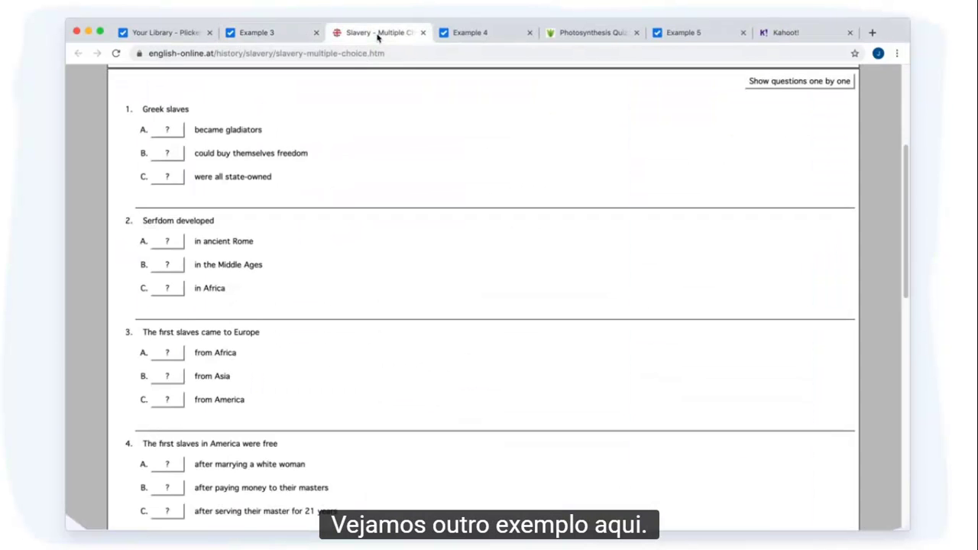
left_click_drag(142, 165, 292, 330)
scroll(293, 330, "down", 10)
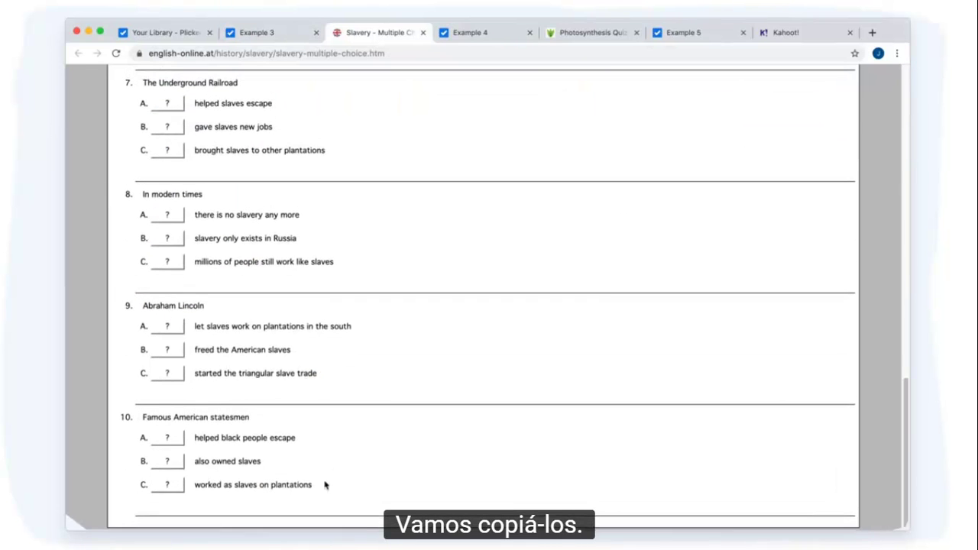
left_click(323, 492, "shift")
key("ctrl+c")
left_click(264, 33)
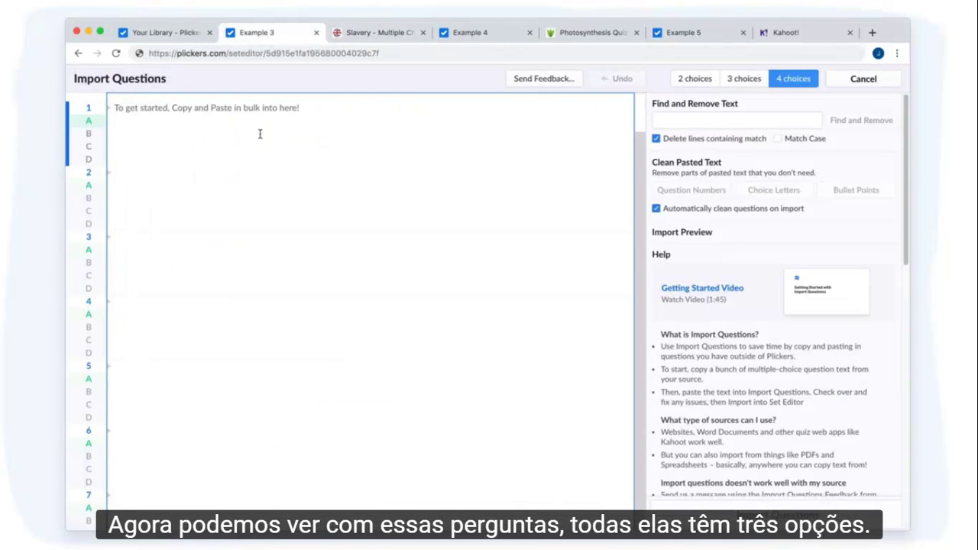
Paste the copied Slavery questions into Example 3's question import and set three choices per question
left_click(259, 132)
key("ctrl+v")
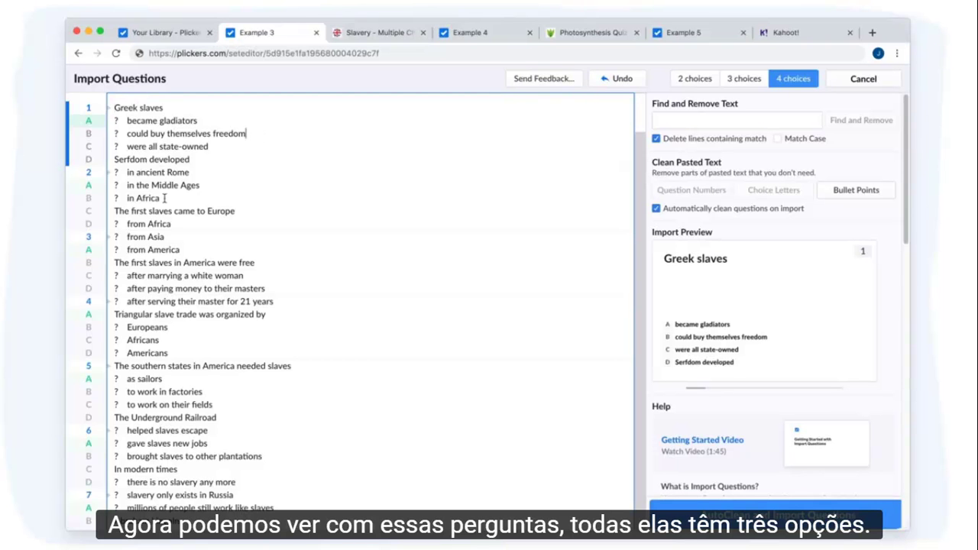
left_click(741, 79)
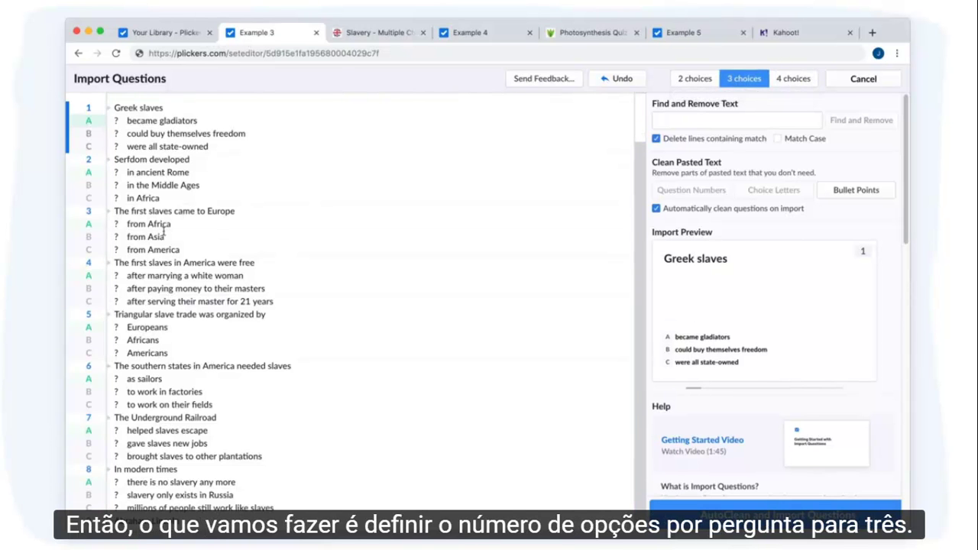
Check the first few Slavery questions in the import preview, then auto-clean and import them into Example 3
left_click(854, 311)
left_click(854, 311)
left_click(854, 311)
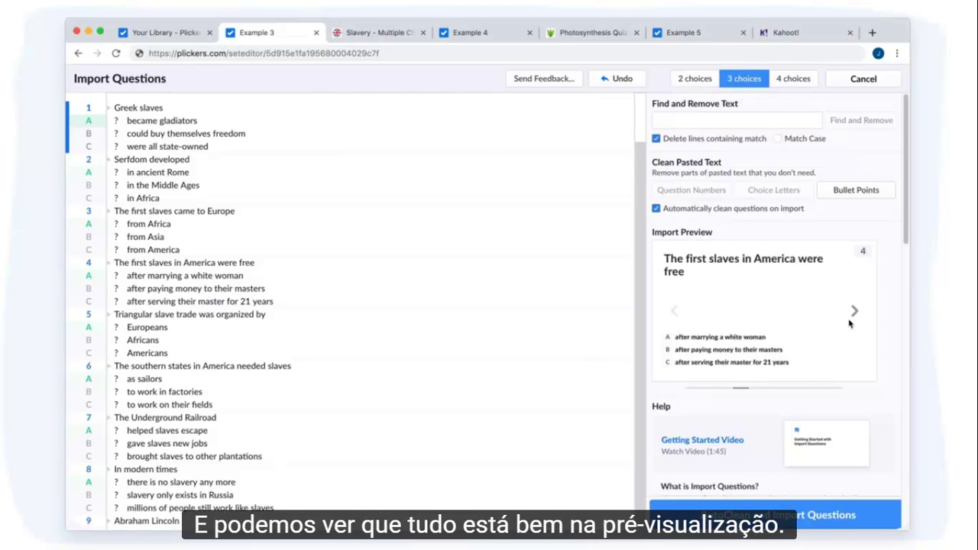
left_click(854, 311)
left_click(756, 515)
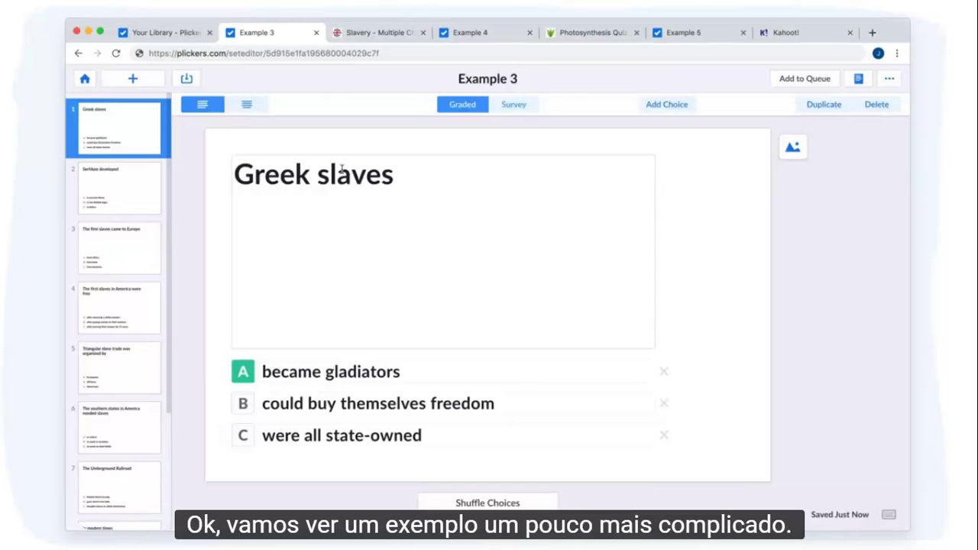
Close the Example 3 set and the Slavery web page, and open question import for Example 4
key("super+w")
key("super+w")
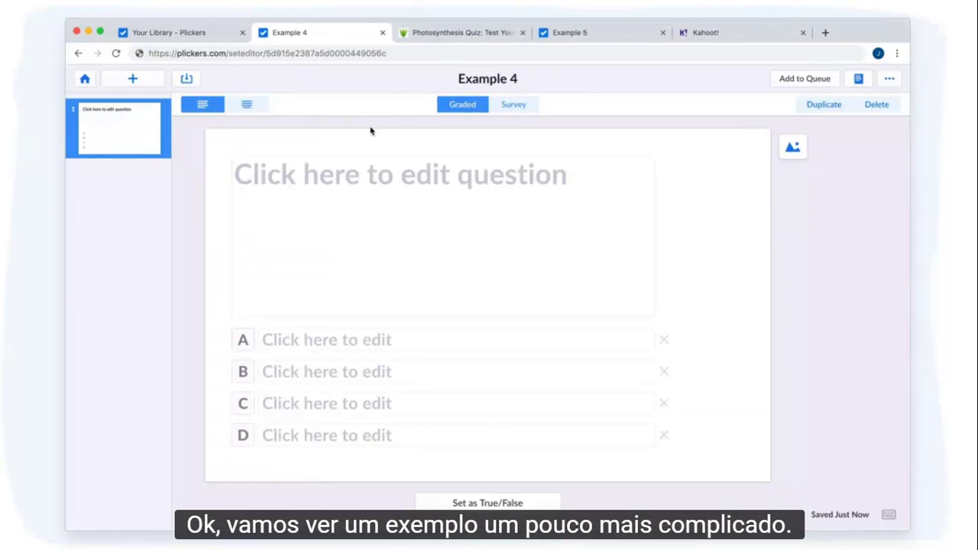
left_click(187, 82)
Copy all 15 questions from the Photosynthesis Quiz web page and paste them into Example 4's question import
left_click(450, 32)
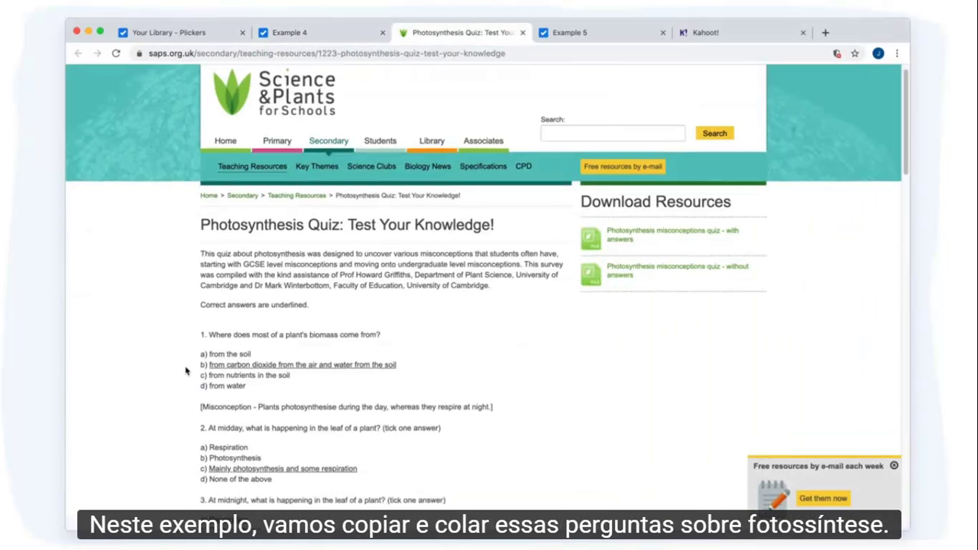
scroll(184, 371, "down", 1)
left_click_drag(202, 321, 312, 413)
scroll(276, 413, "down", 15)
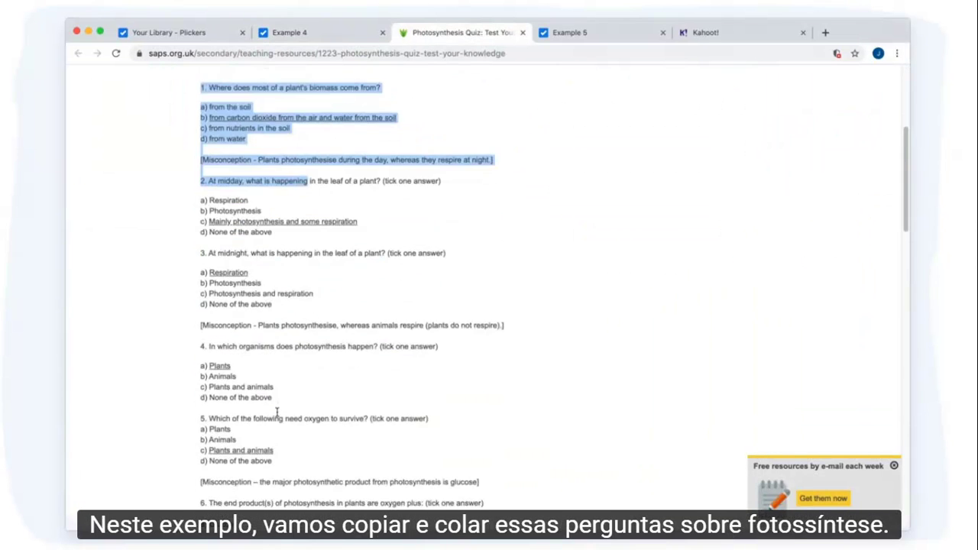
scroll(277, 413, "down", 10)
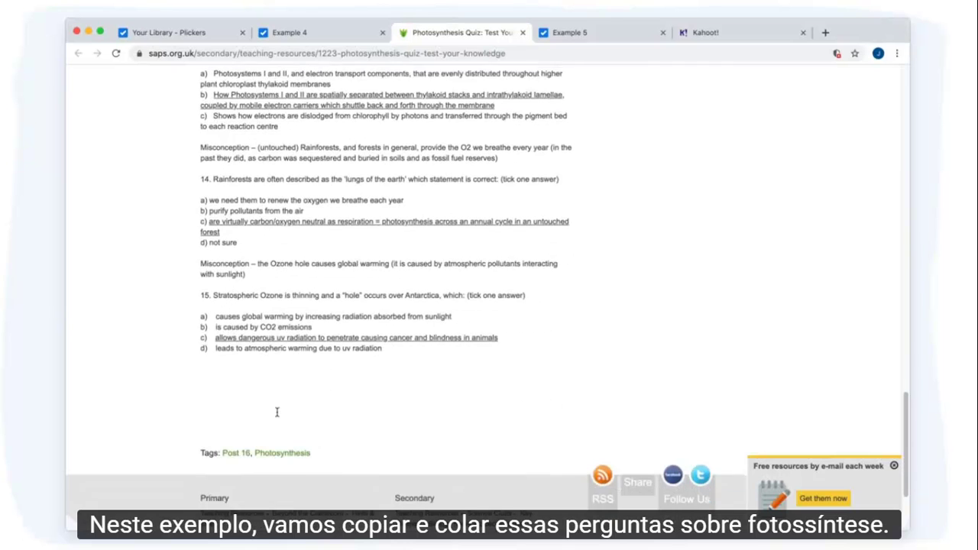
left_click(393, 348, "shift")
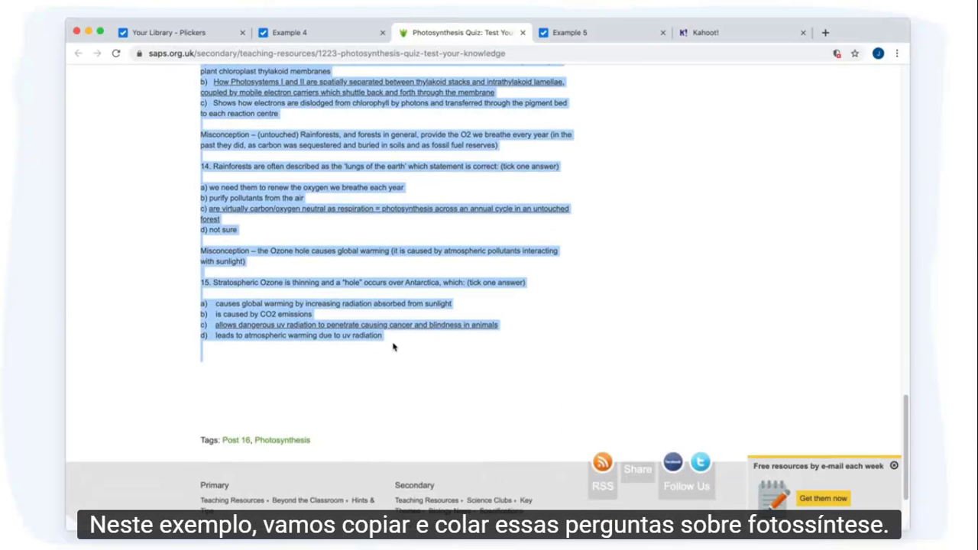
left_click(273, 33)
key("super+v")
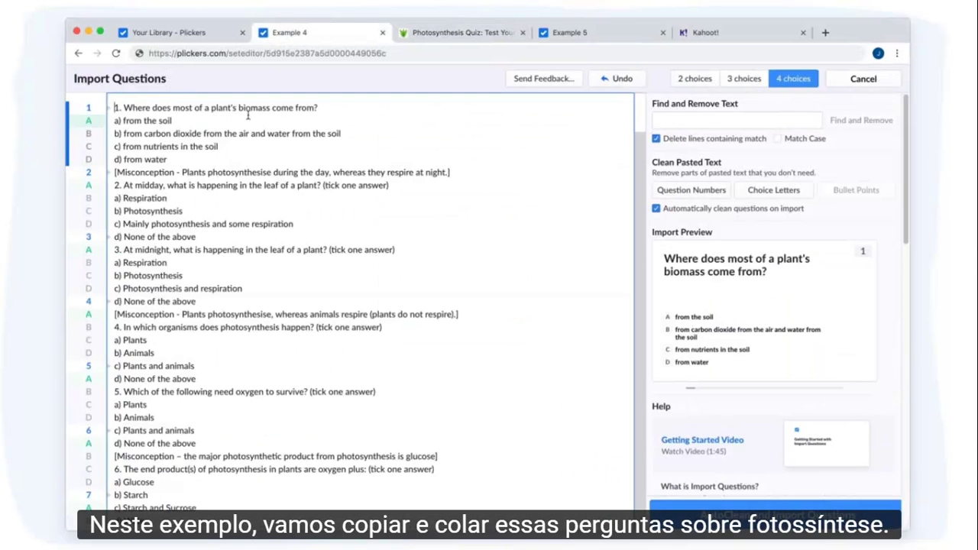
Examine the pasted photosynthesis text for recurring "Misconception" lines that shift the questions out of alignment
scroll(203, 158, "down", 1)
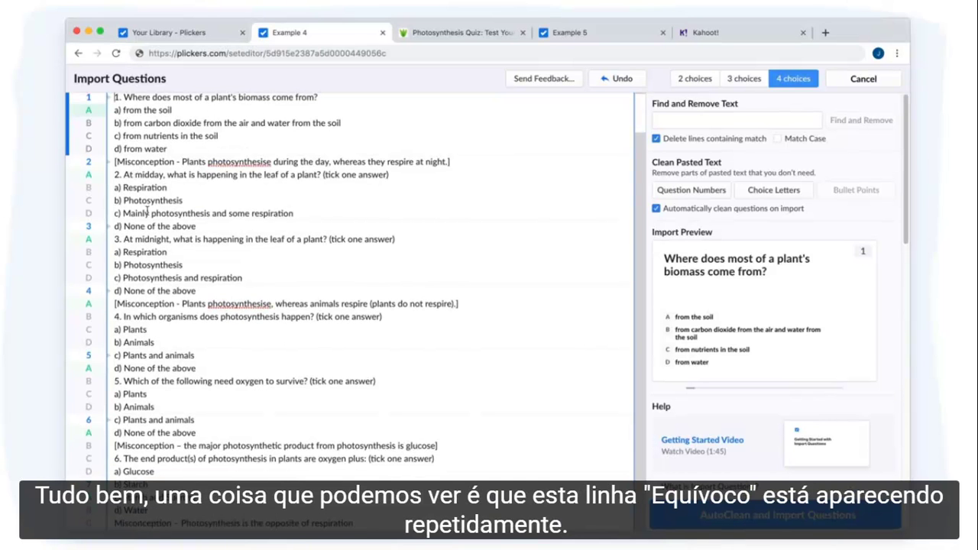
double_click(149, 304)
scroll(150, 309, "down", 3)
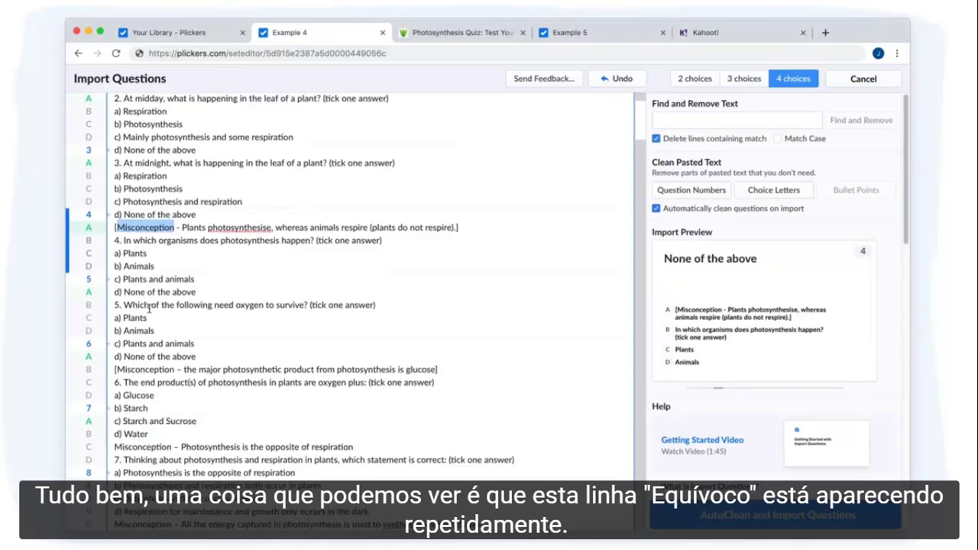
double_click(147, 358)
scroll(147, 359, "down", 3)
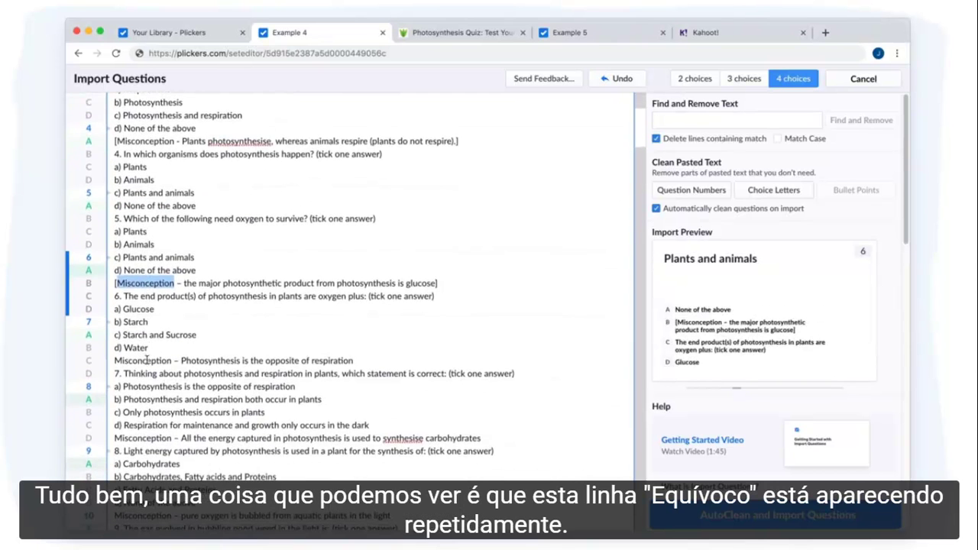
double_click(145, 362)
scroll(146, 362, "down", 2)
double_click(145, 377)
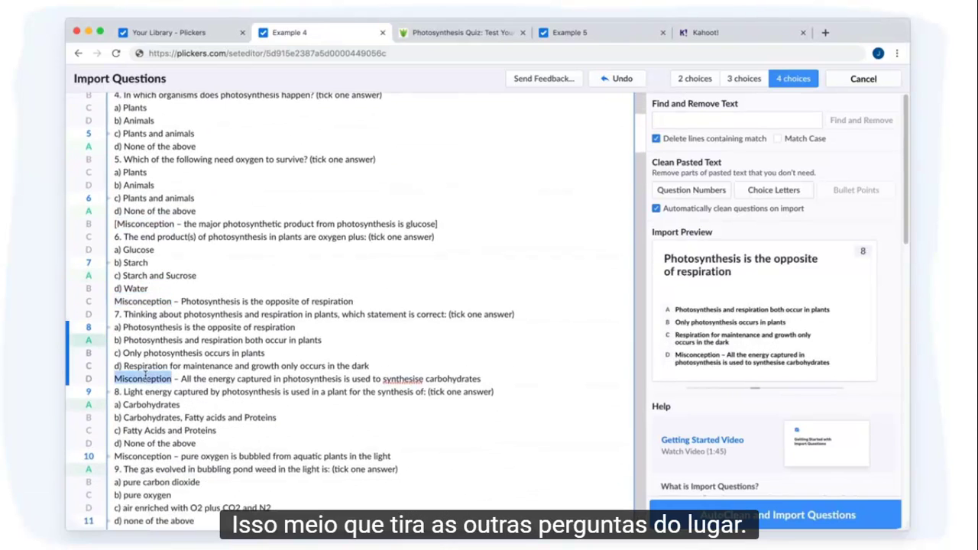
scroll(160, 284, "up", 8)
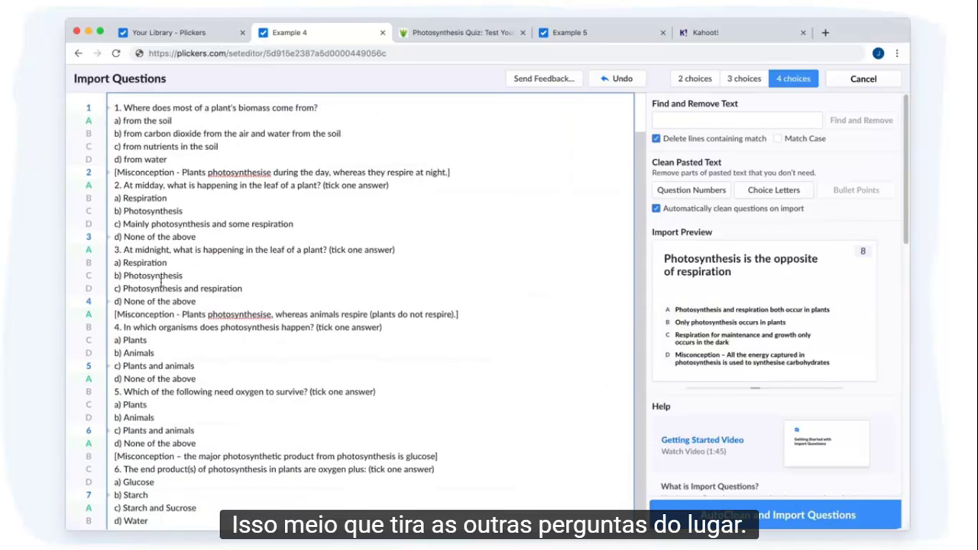
Find and remove "Misconception" from the pasted text, deleting every line that contains it
double_click(150, 173)
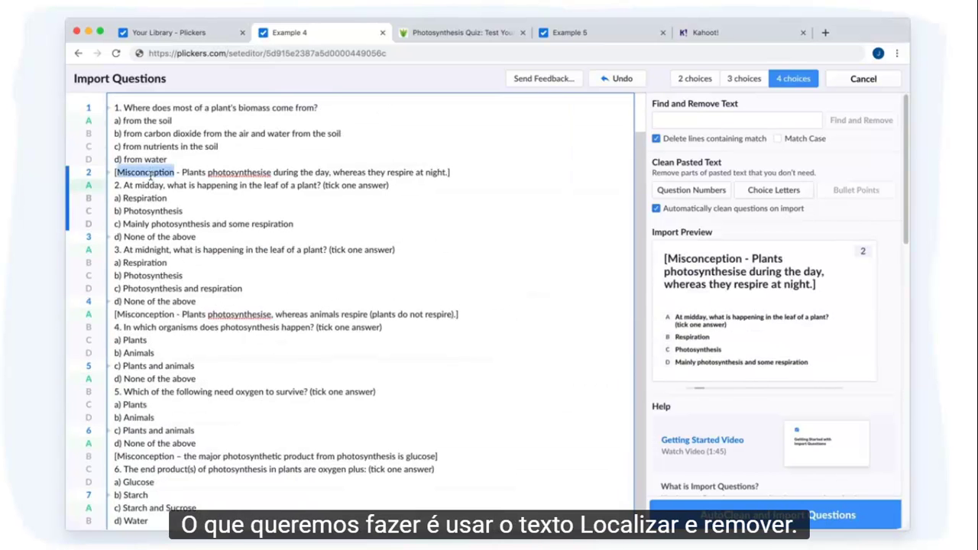
left_click(715, 118)
type("Misconception")
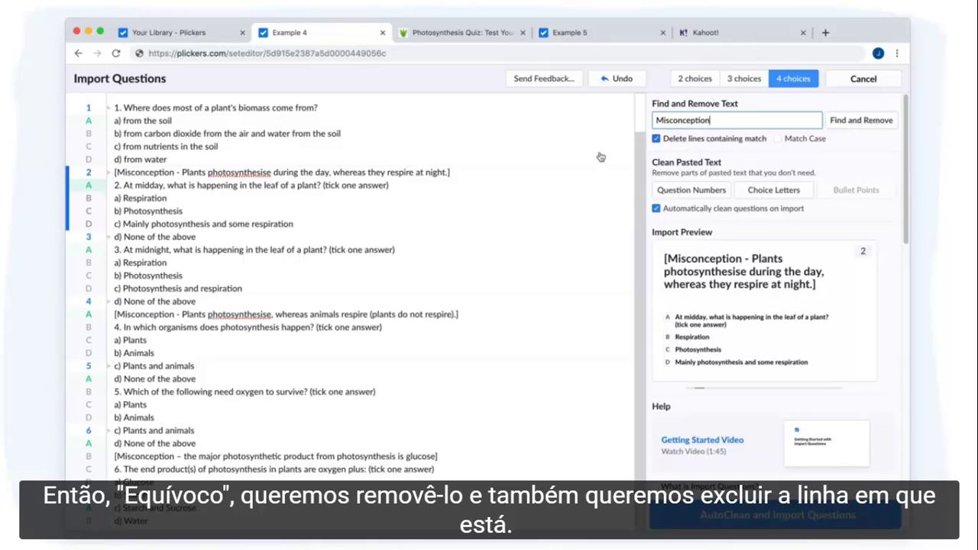
left_click(861, 119)
scroll(212, 272, "down", 6)
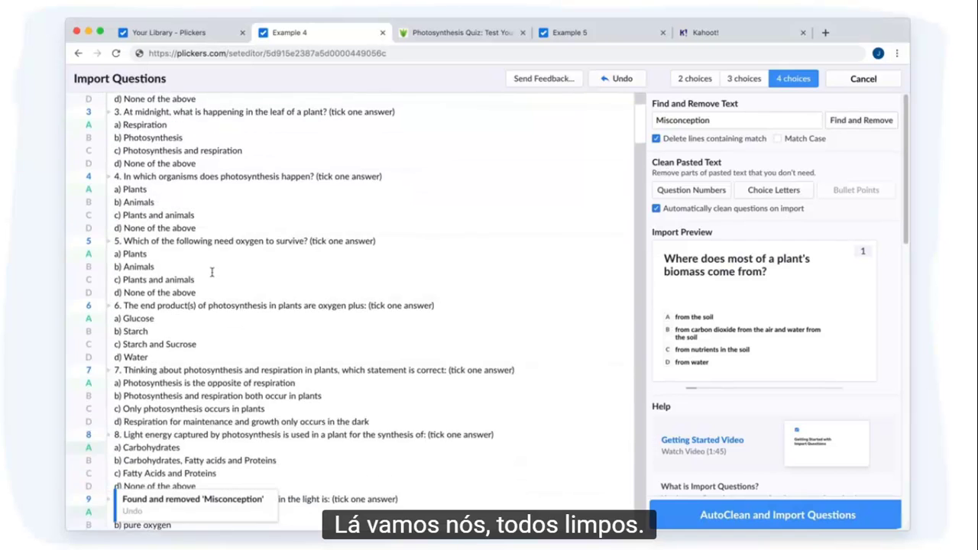
Find and remove "(tick one answer)" from all questions without deleting the lines that contain it
scroll(212, 272, "up", 5)
scroll(211, 272, "up", 1)
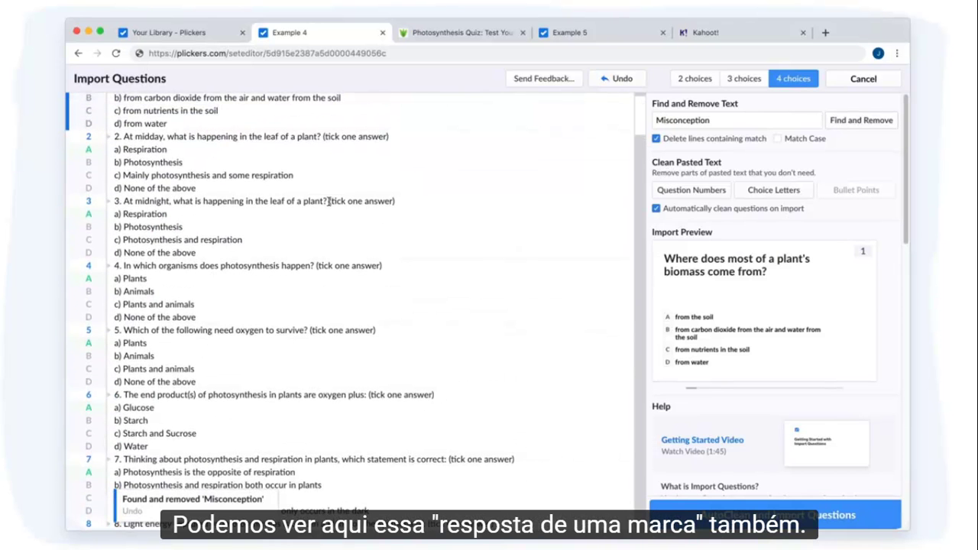
left_click_drag(330, 201, 399, 201)
key("ctrl+c")
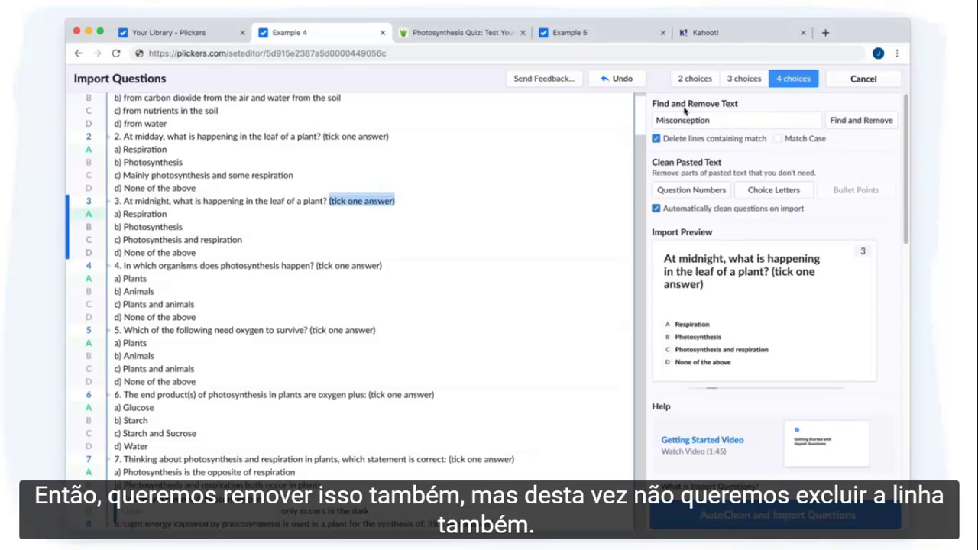
double_click(684, 120)
key("ctrl+v")
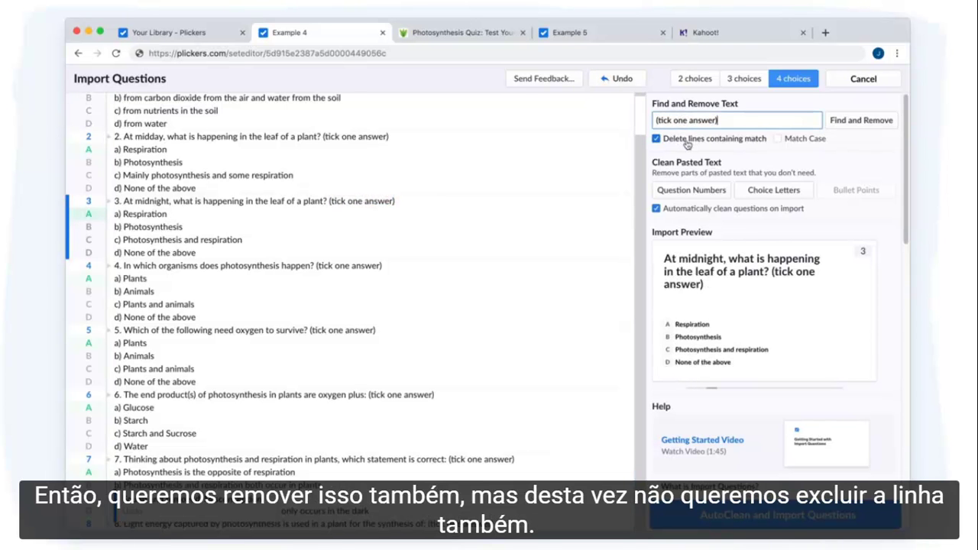
left_click(686, 139)
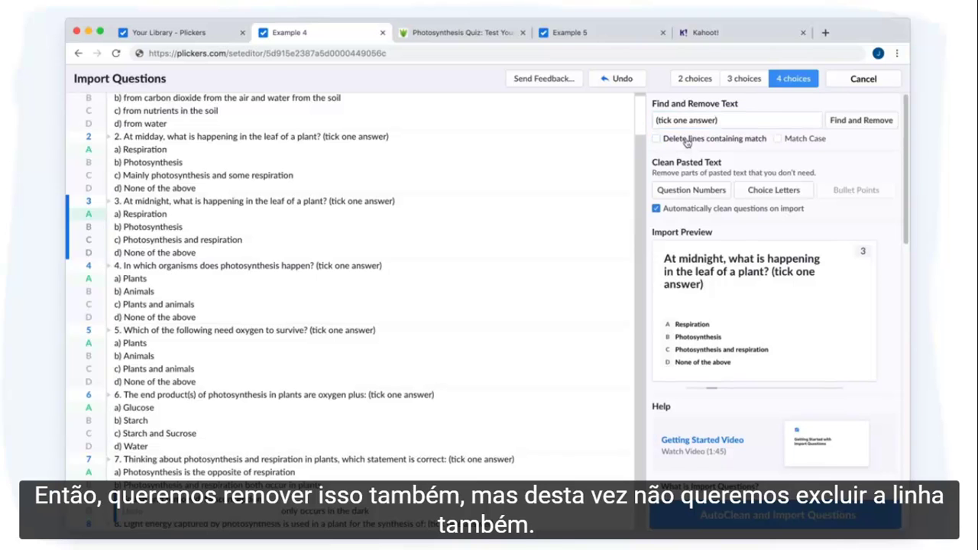
left_click(840, 120)
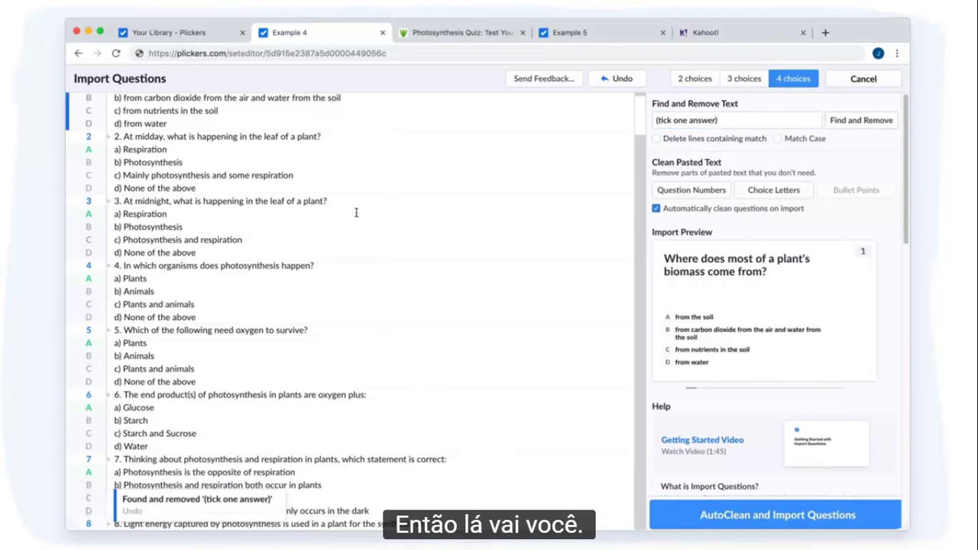
scroll(356, 213, "up", 1)
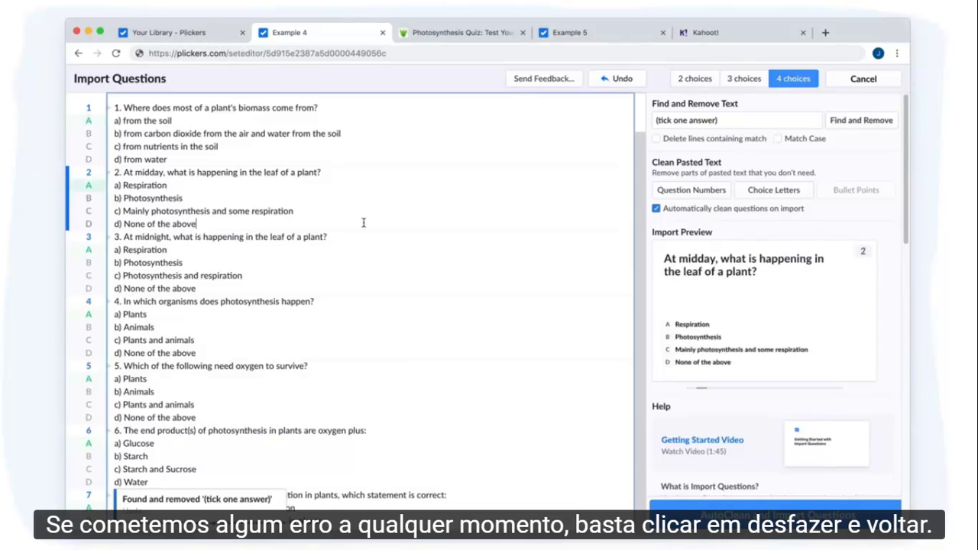
Add an empty fourth choice line after choice c of questions 11, 12 and 13, and review the question alignment
scroll(348, 260, "down", 3)
scroll(343, 279, "down", 7)
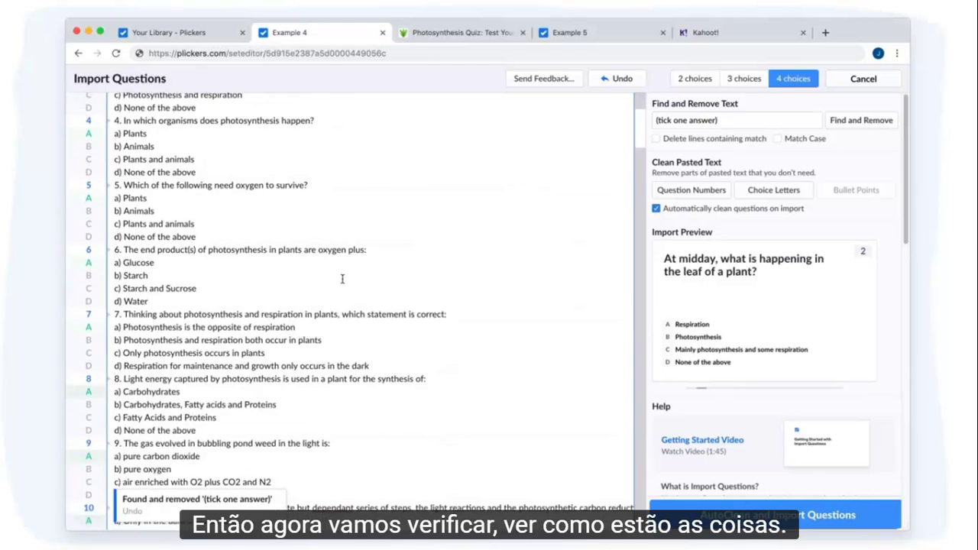
scroll(342, 278, "down", 6)
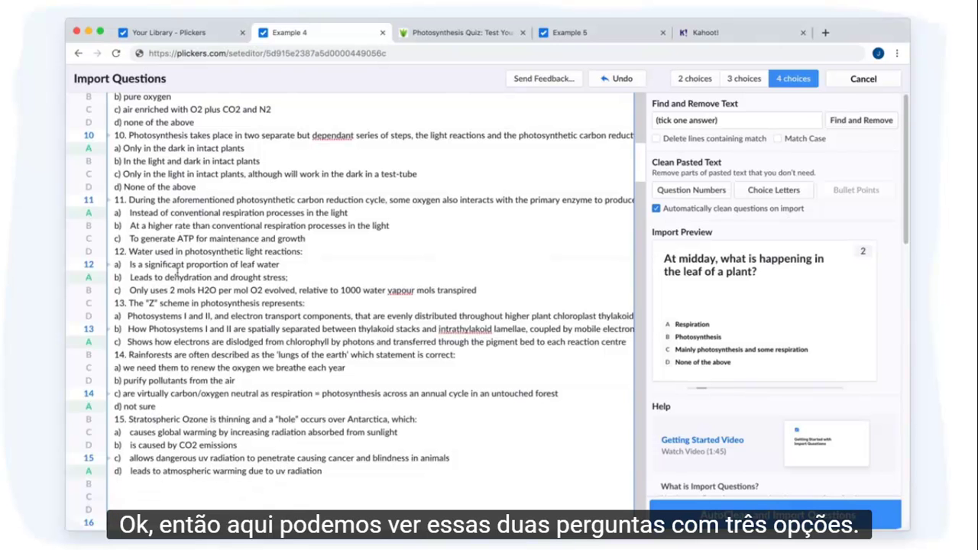
left_click(348, 239)
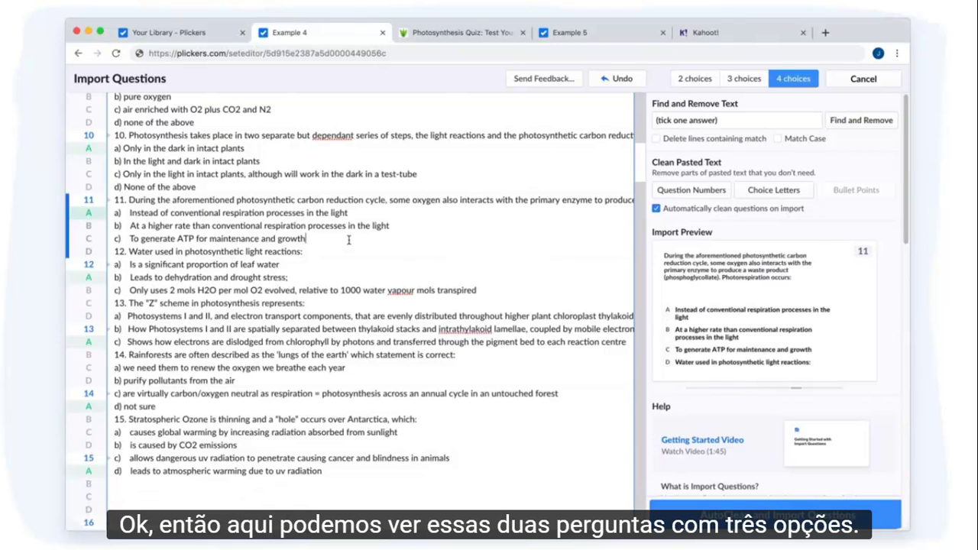
key("Return")
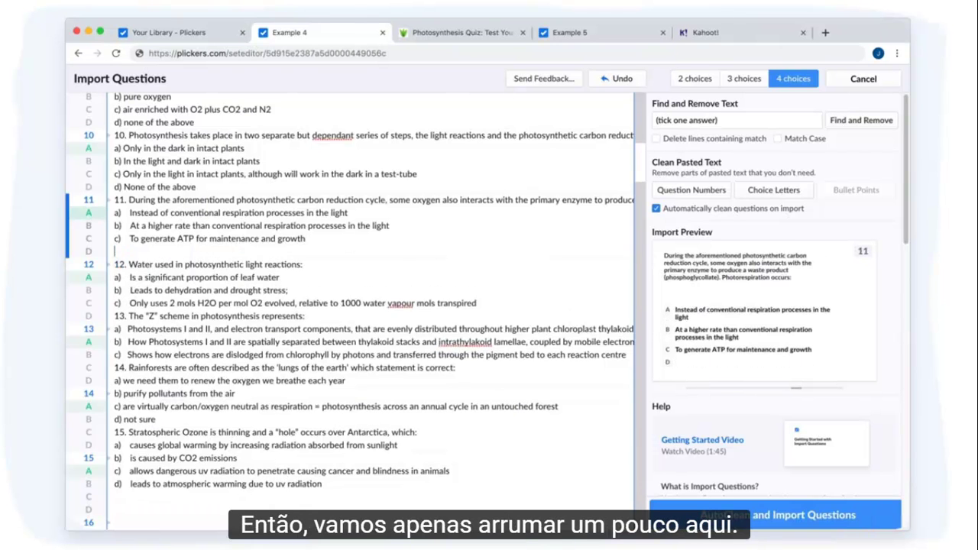
left_click(503, 309)
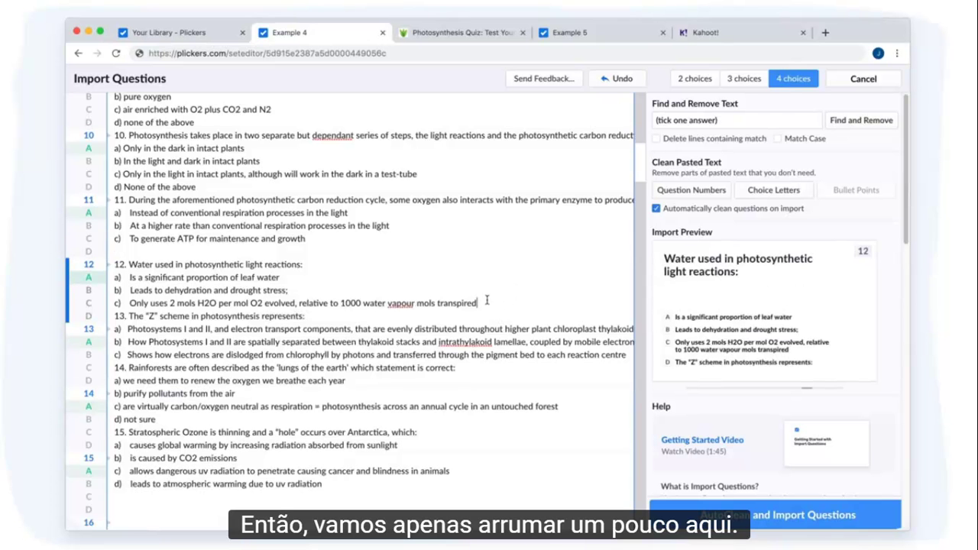
key("Return")
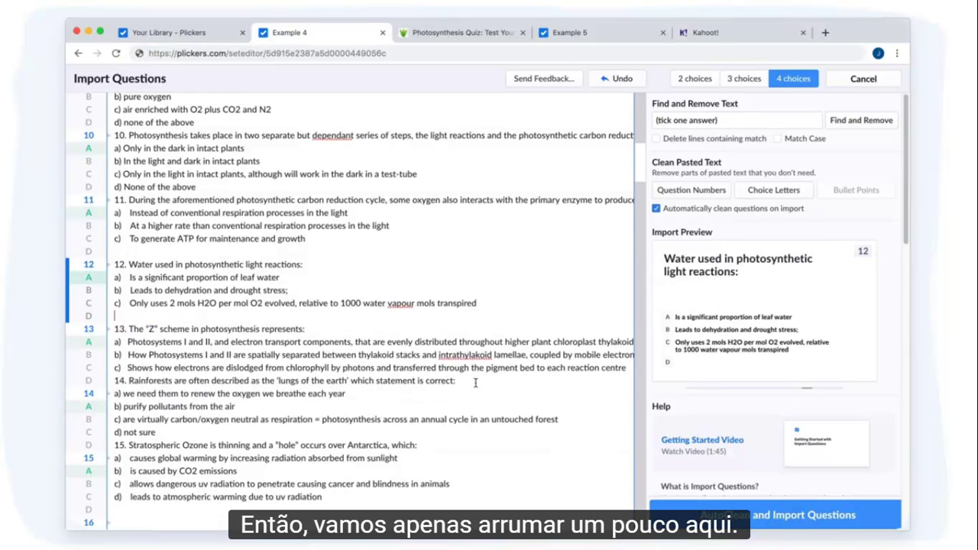
left_click(492, 366)
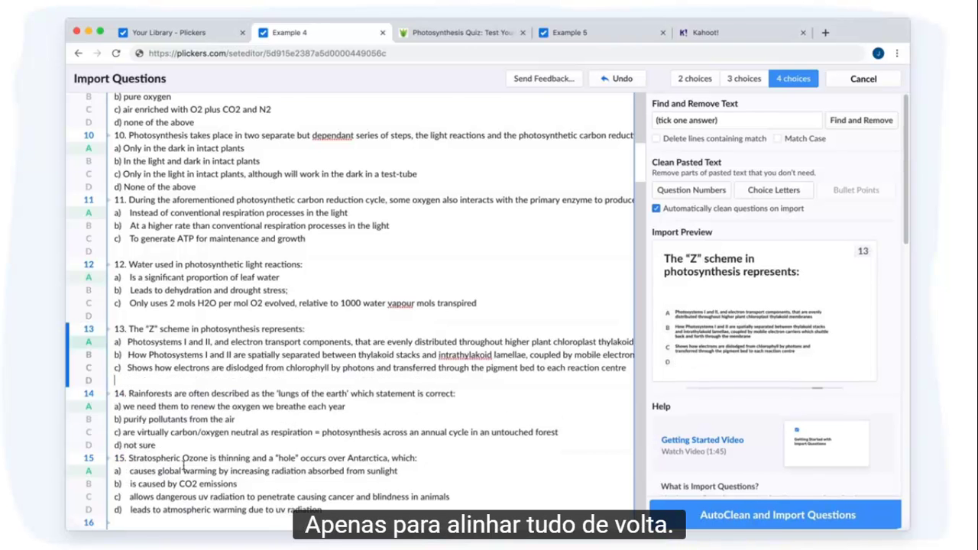
key("Return")
scroll(183, 465, "down", 2)
scroll(183, 465, "up", 3)
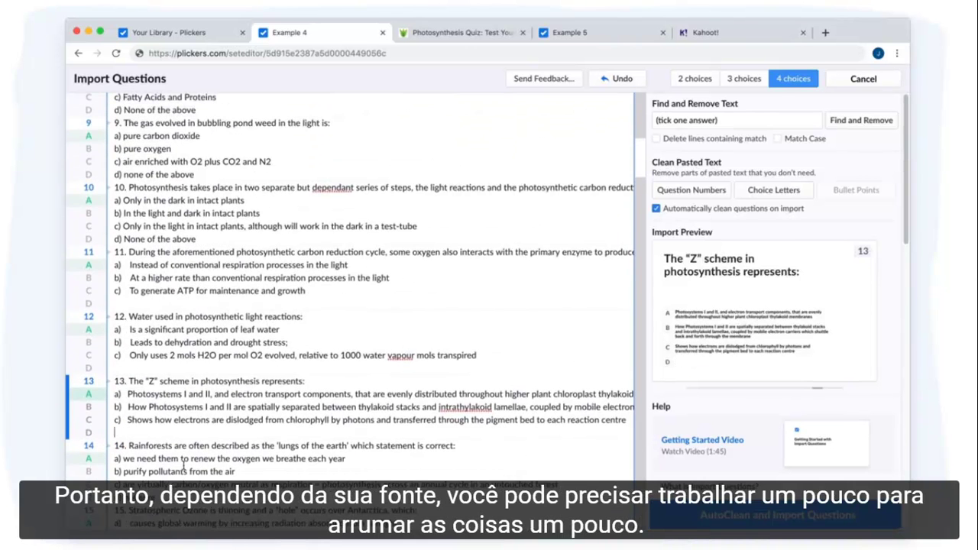
scroll(197, 246, "up", 3)
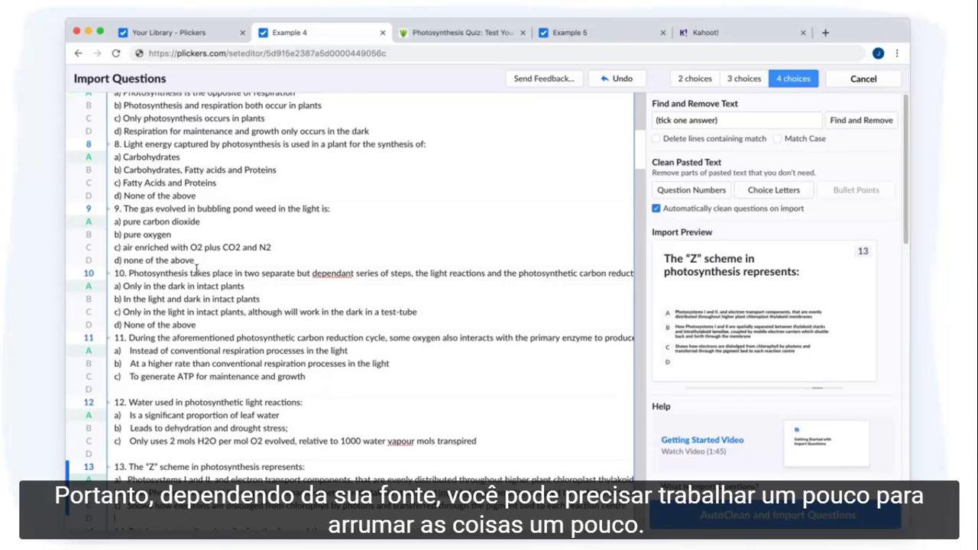
scroll(189, 194, "up", 3)
scroll(191, 200, "up", 3)
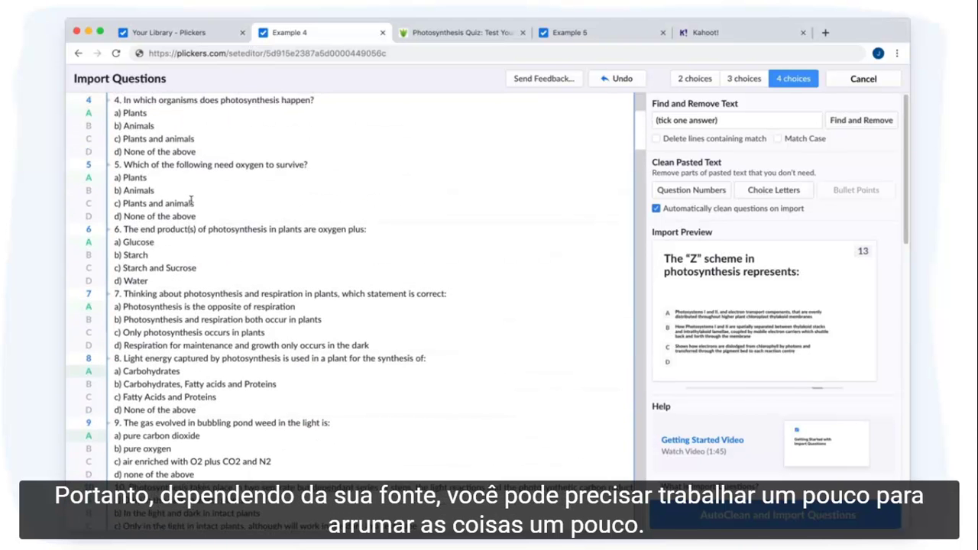
scroll(191, 201, "up", 2)
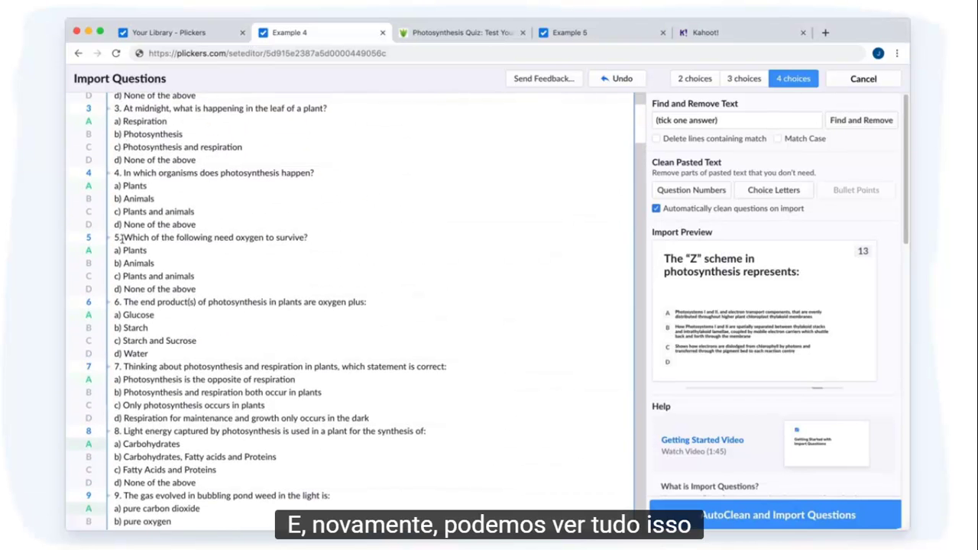
Preview the photosynthesis questions one by one back to question 6, and import them into the Example 4 set with automatic cleaning
scroll(120, 278, "up", 2)
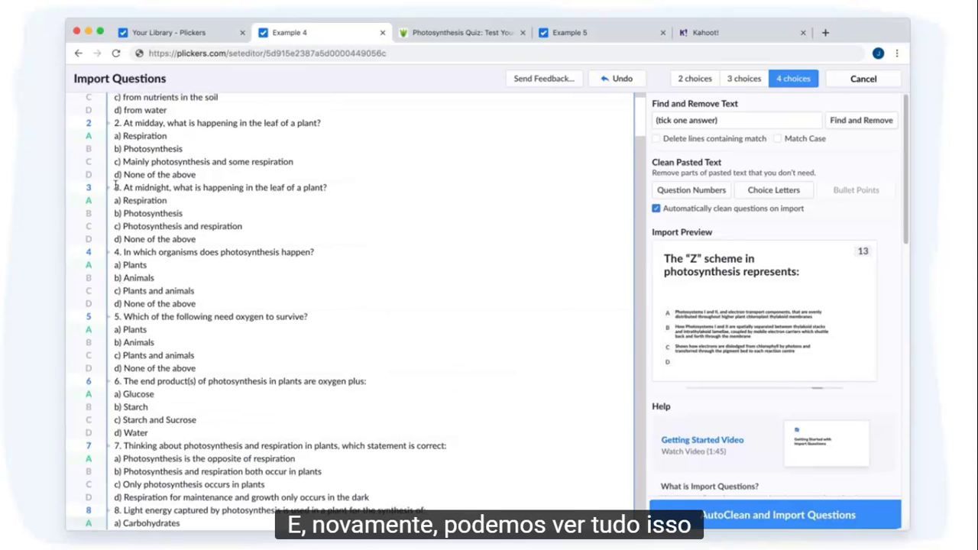
left_click(667, 299)
left_click(667, 300)
left_click(668, 299)
left_click(668, 299)
left_click(668, 299)
left_click(668, 299)
left_click(668, 300)
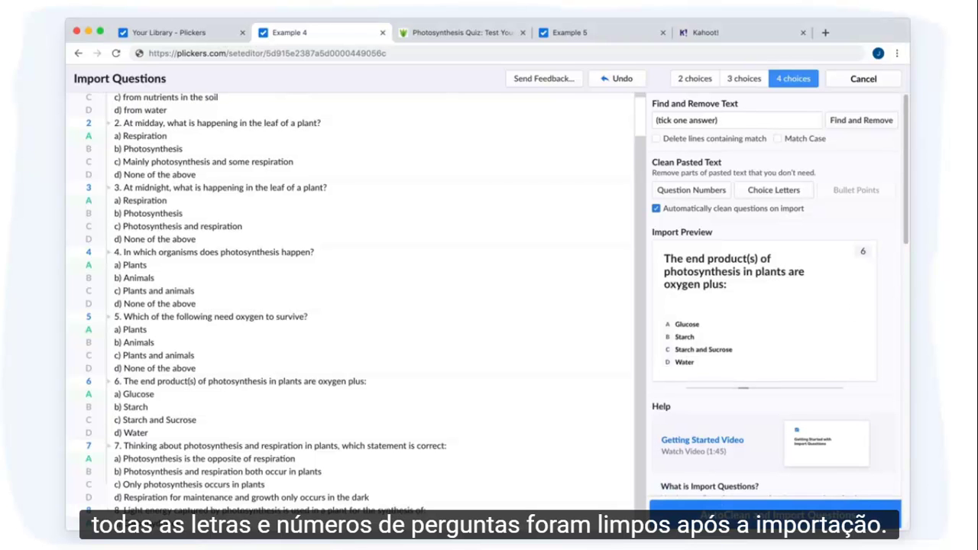
left_click(729, 518)
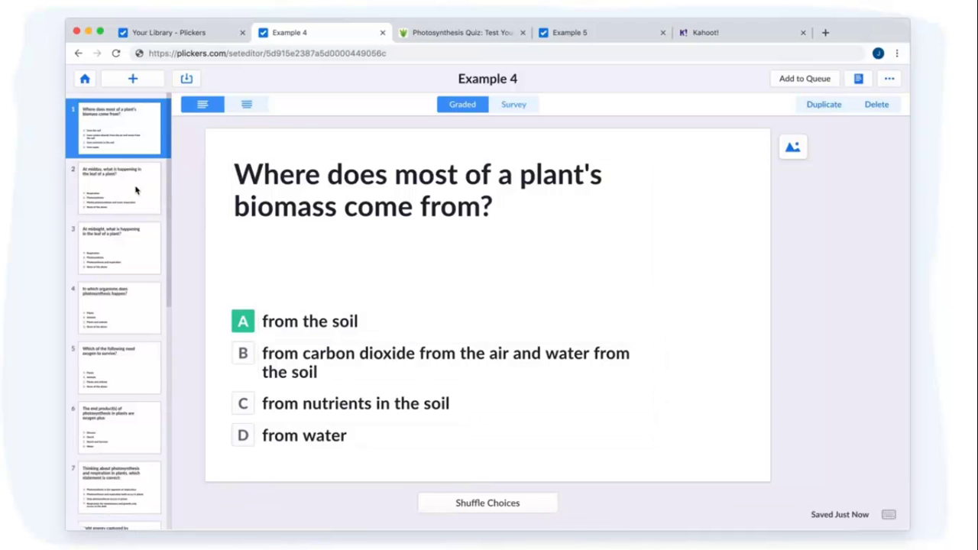
left_click(136, 262)
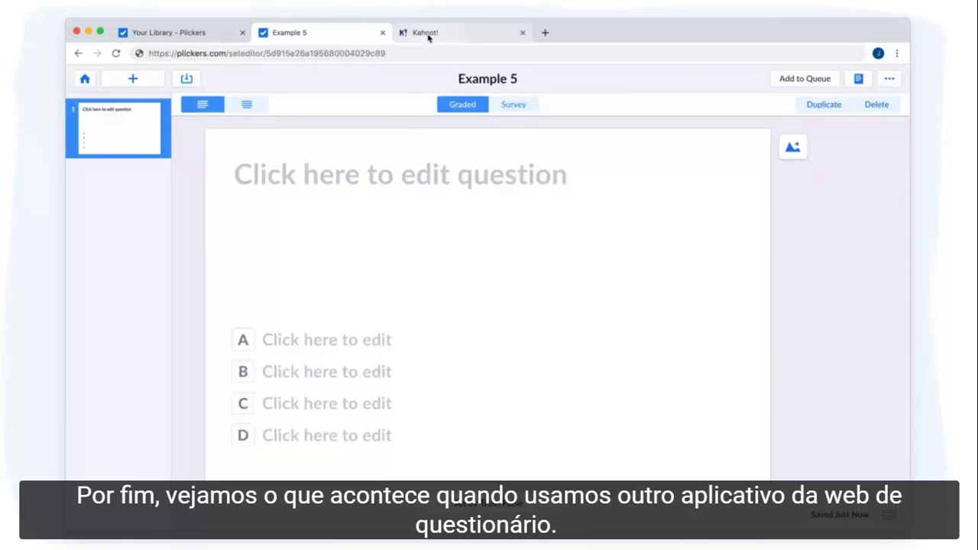
Switch to the Kahoot quiz "Science Review: Earth & Space" and show the answers to its questions
left_click(428, 34)
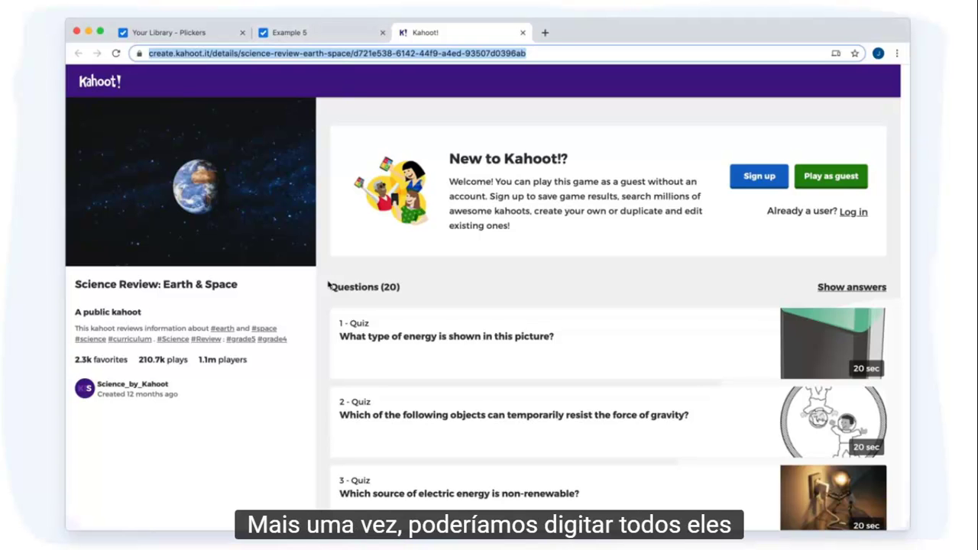
left_click_drag(330, 287, 374, 287)
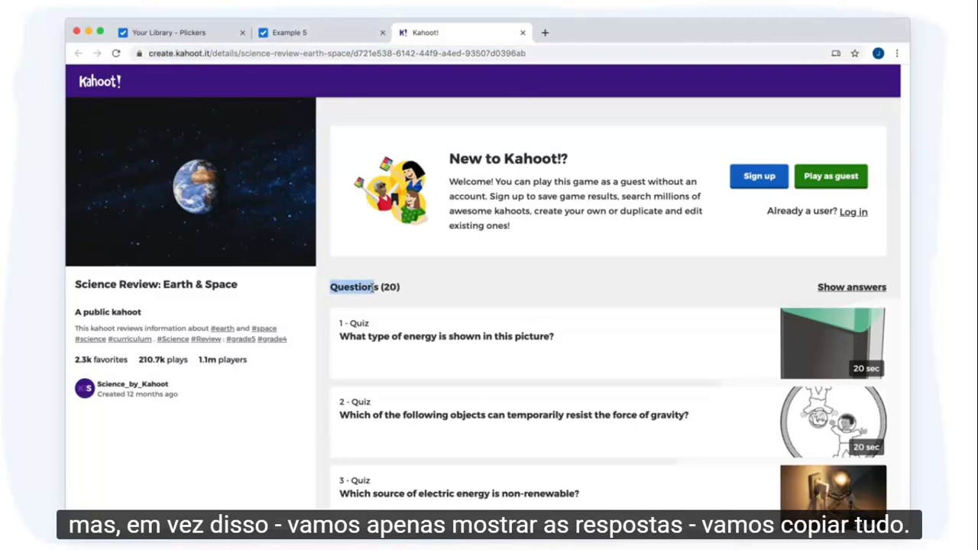
left_click(373, 287)
left_click(837, 287)
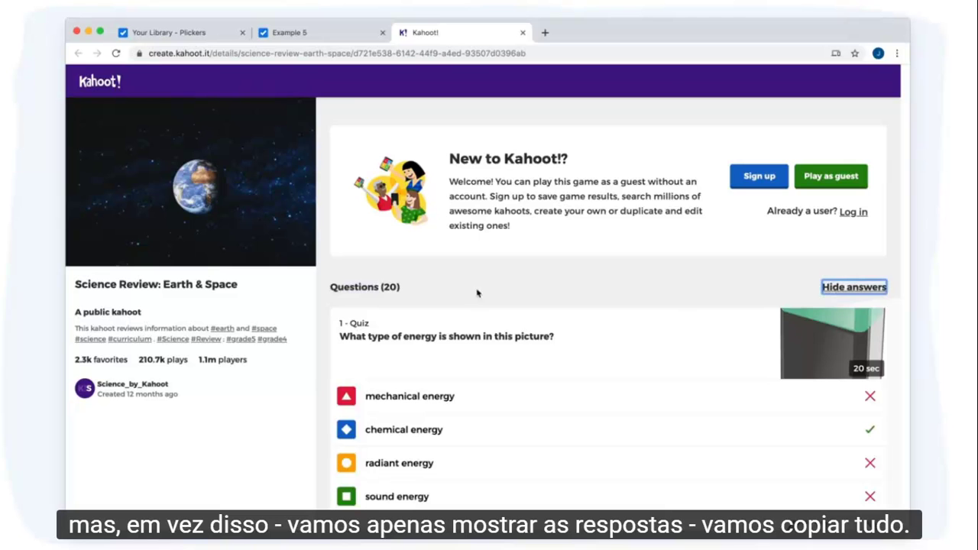
Select and copy the whole list of questions with their answers from the Kahoot page
left_click_drag(330, 287, 615, 325)
scroll(615, 325, "down", 15)
scroll(615, 326, "down", 20)
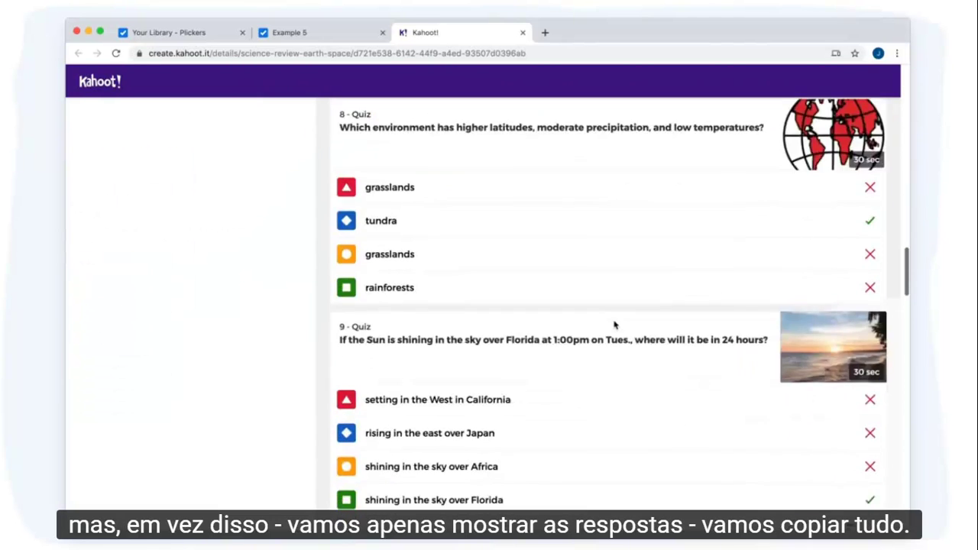
left_click_drag(594, 382, 574, 460)
Switch to the Example 5 set in Plickers and paste the copied Kahoot questions into a new question import
left_click(304, 34)
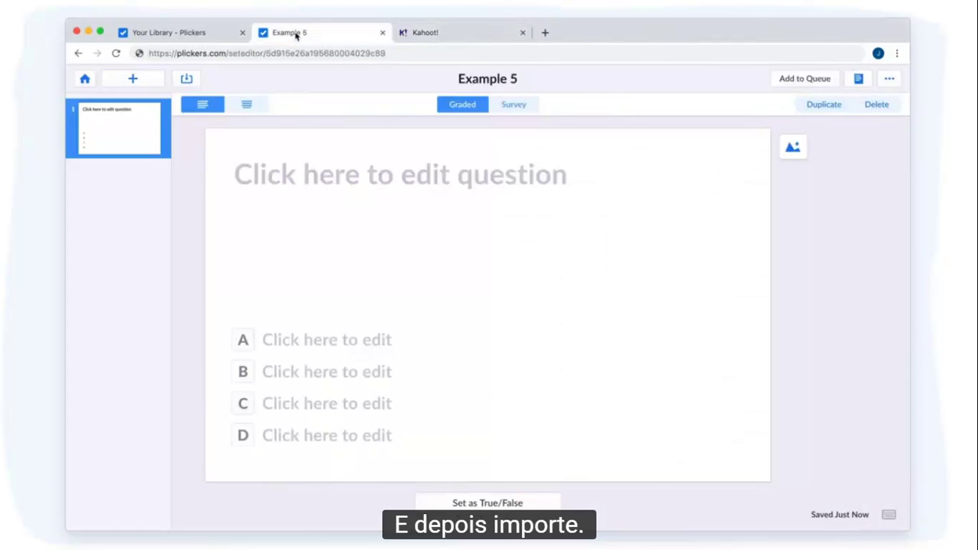
left_click(198, 80)
right_click(231, 116)
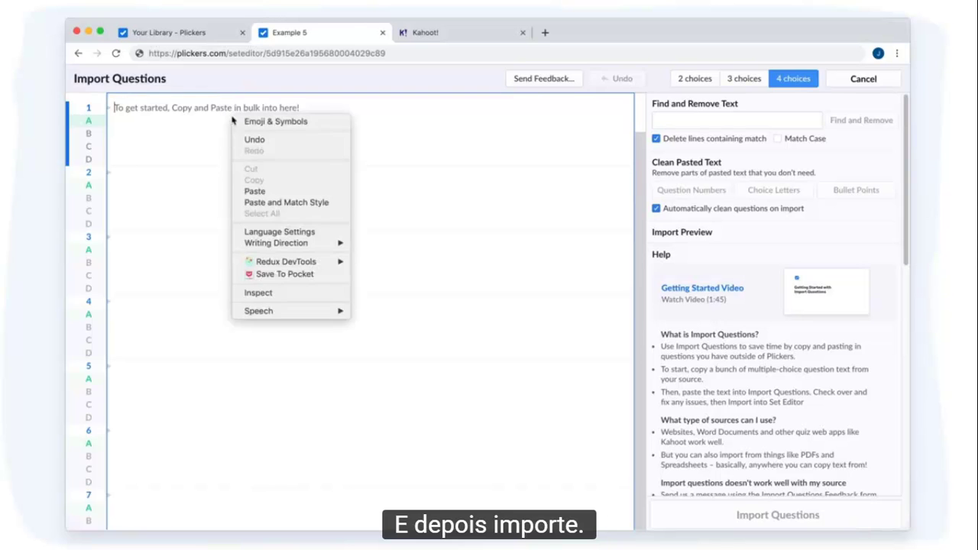
left_click(248, 193)
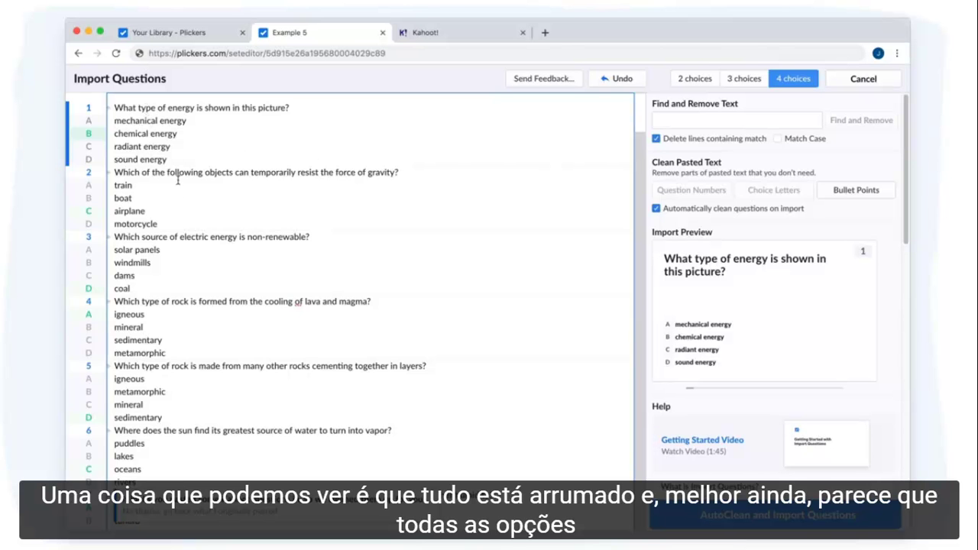
Check the alignment and correct answers of the pasted questions, and import them into Example 5 with automatic cleaning
scroll(155, 193, "down", 3)
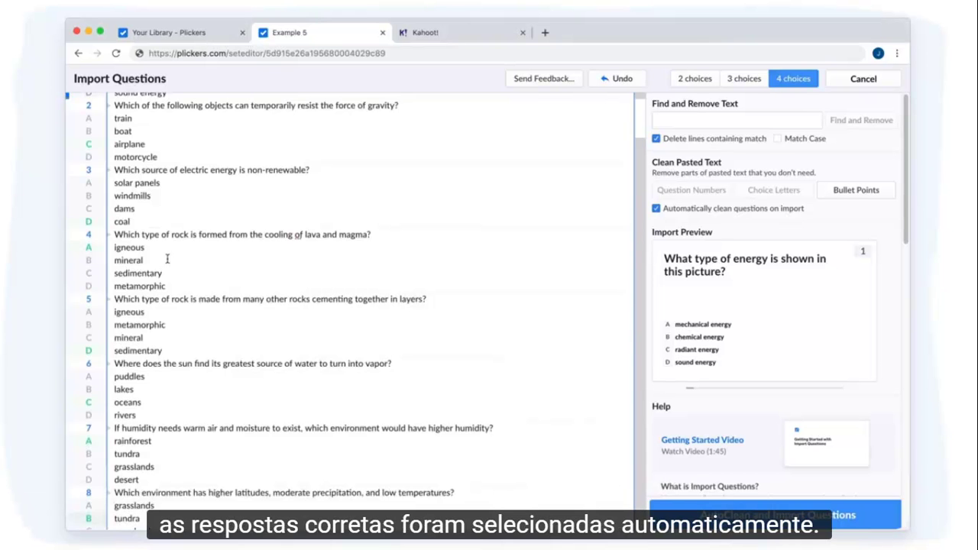
scroll(167, 259, "up", 3)
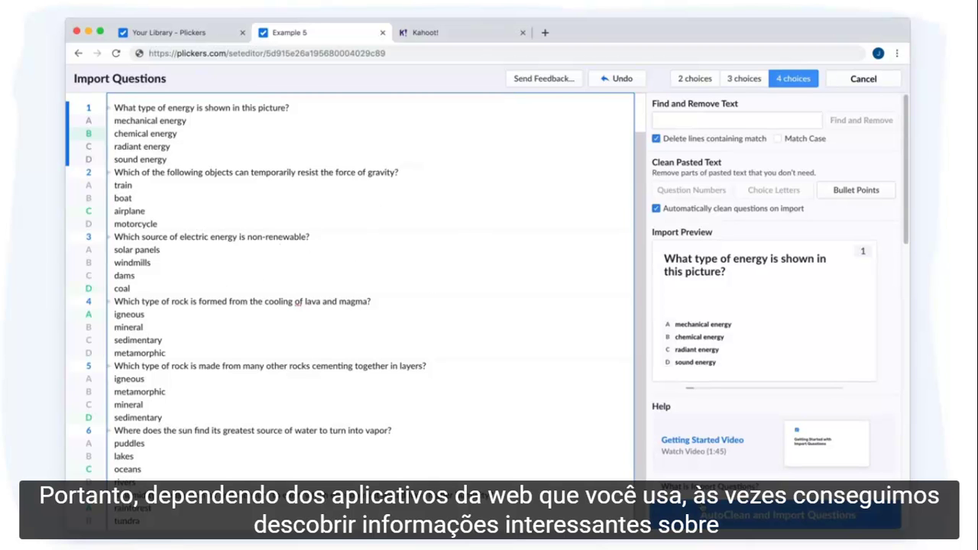
left_click(703, 517)
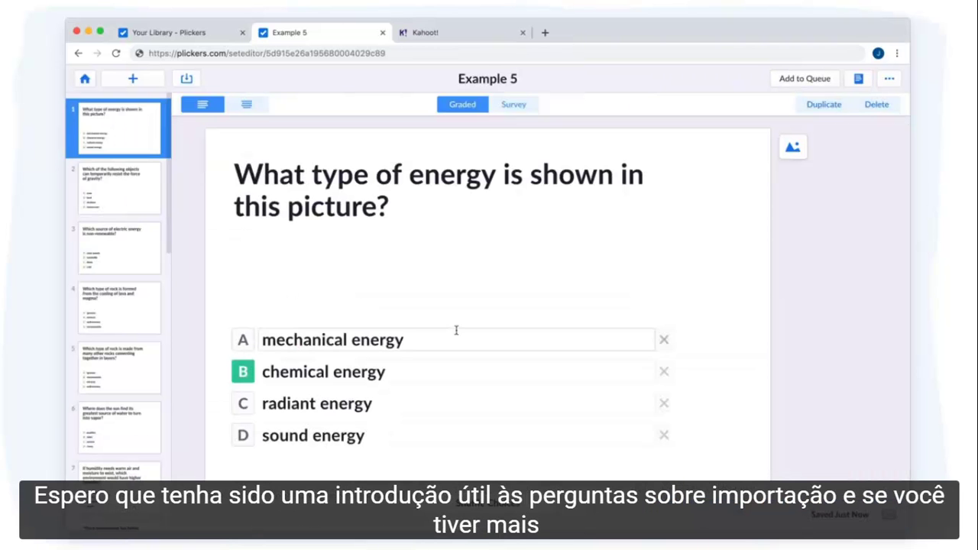